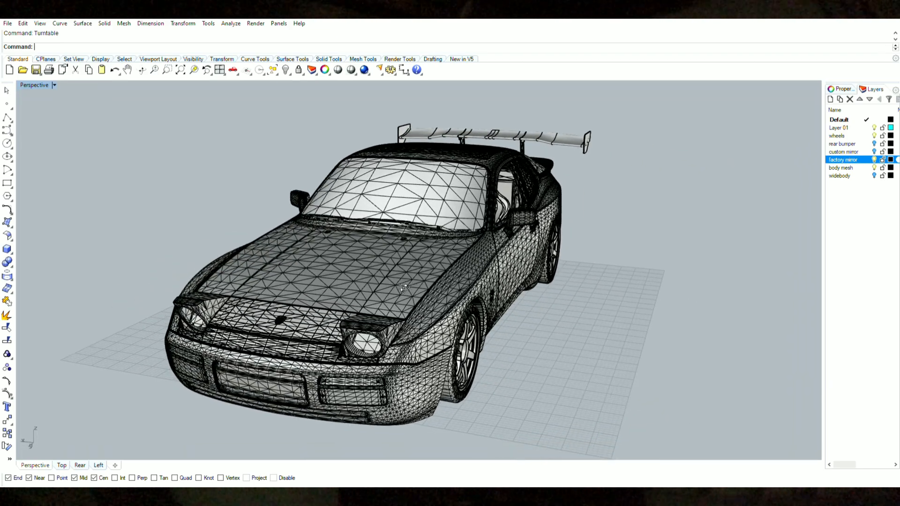
- Examine the car's exterior from the front, sides and rear, including the wheels, rear wing and diffuser meshes
scroll(340, 324, "up", 5)
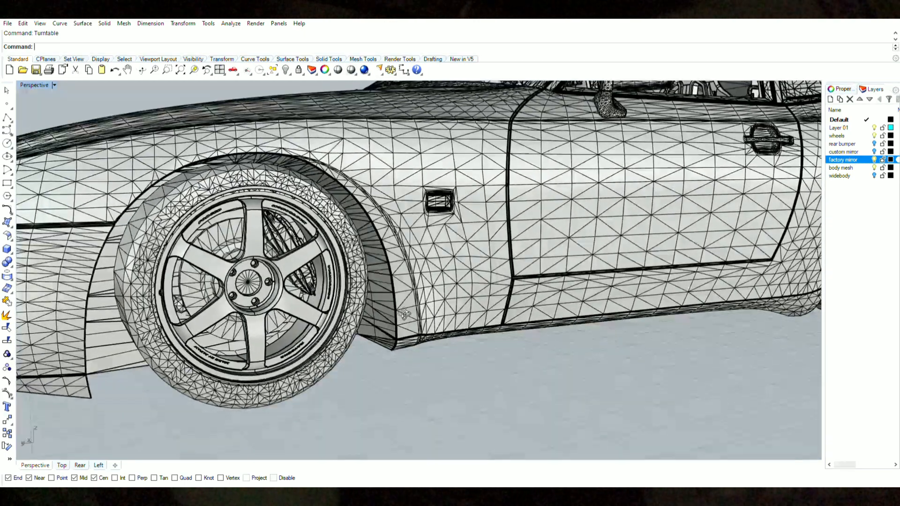
scroll(413, 315, "down", 8)
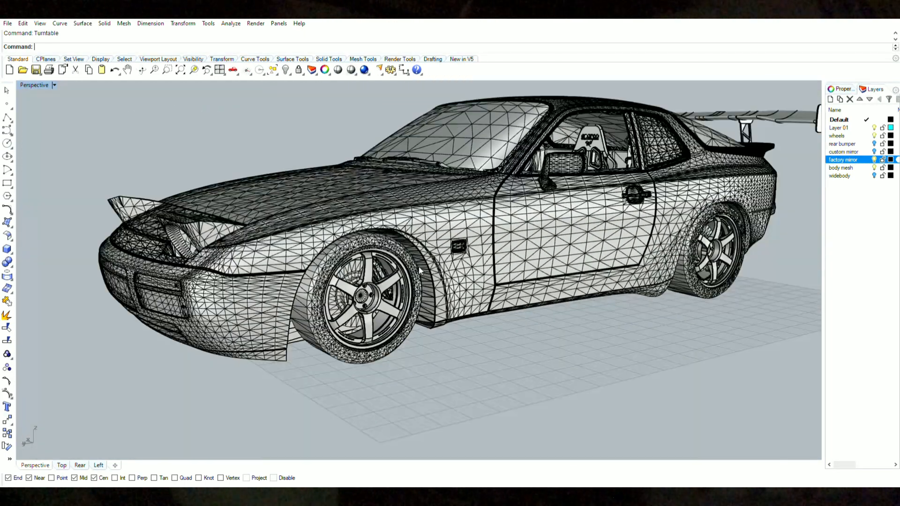
scroll(398, 276, "up", 4)
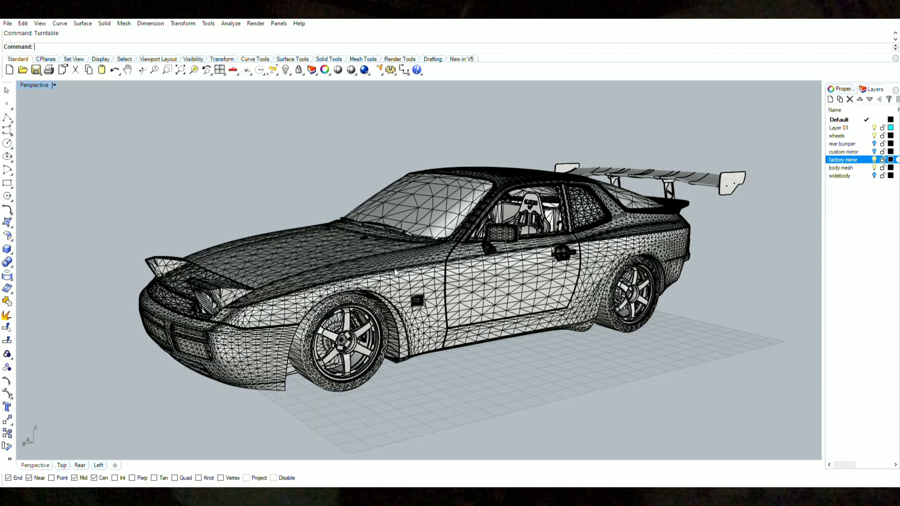
scroll(401, 279, "down", 2)
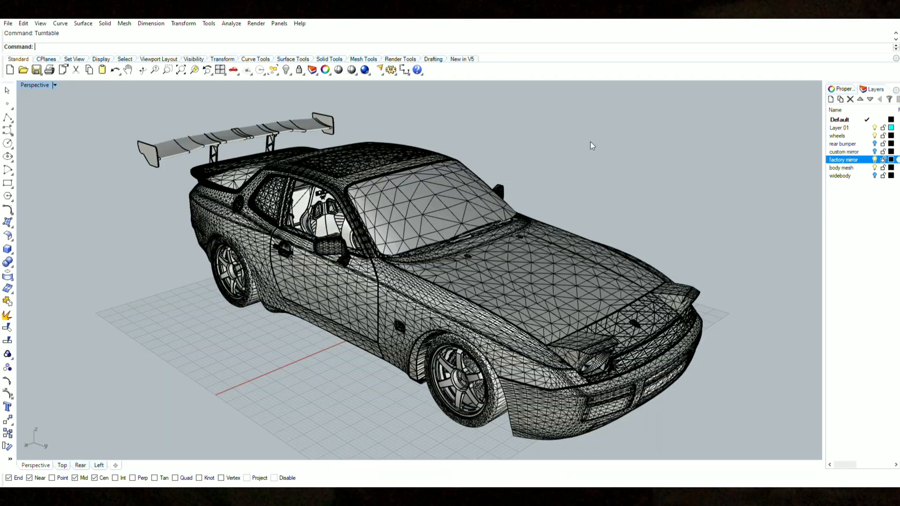
right_click_drag(519, 193, 381, 168)
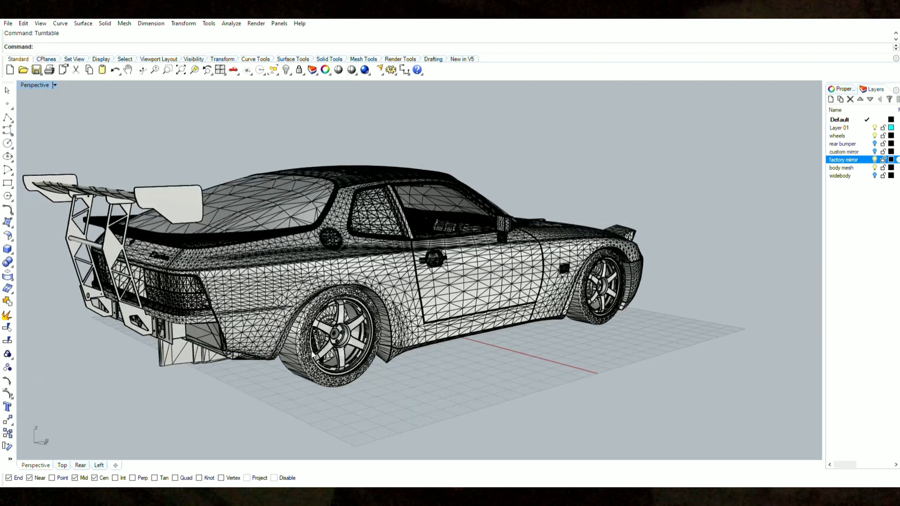
scroll(318, 352, "up", 8)
scroll(318, 351, "down", 8)
right_click_drag(336, 268, 287, 265)
scroll(296, 266, "down", 2)
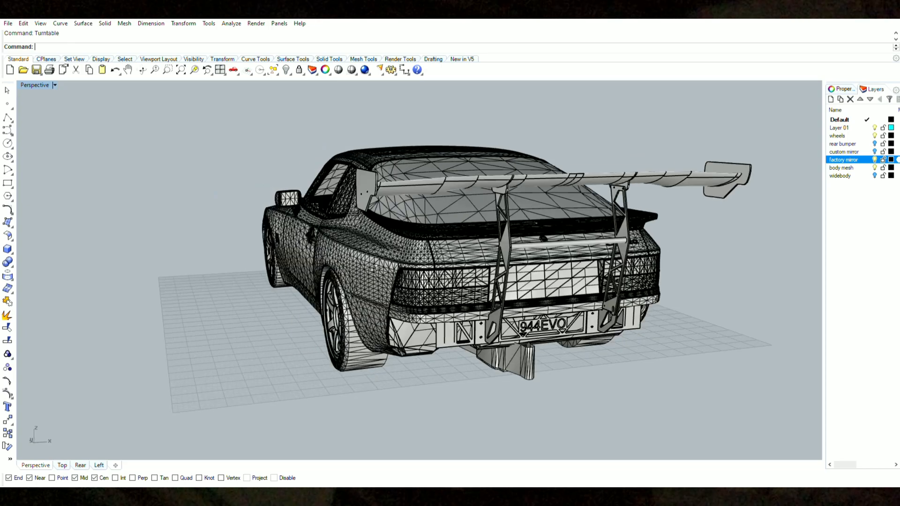
right_click_drag(531, 268, 413, 262)
right_click_drag(518, 314, 497, 293)
scroll(473, 300, "up", 5)
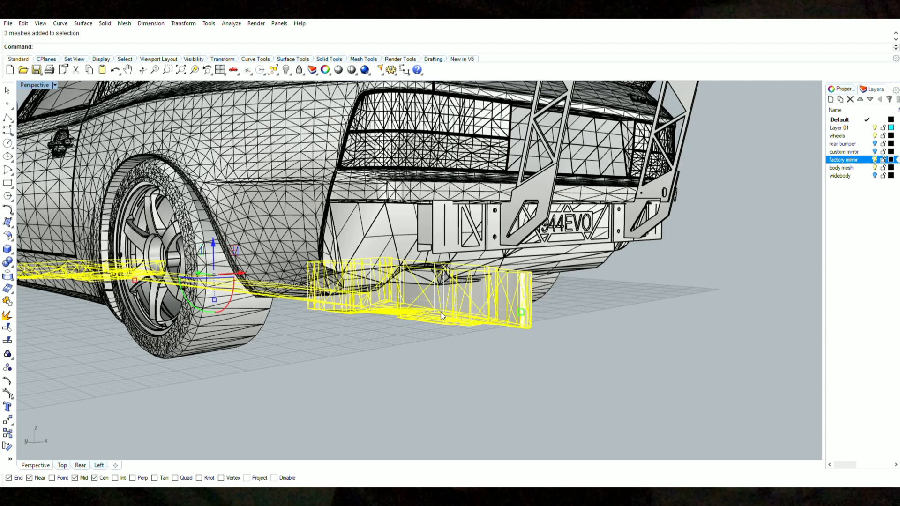
left_click(381, 345)
- Examine the interior through the driver's window, including the steering wheel, dashboard, shifter, console and seats
scroll(490, 334, "down", 5)
right_click_drag(477, 342, 599, 330, "shift")
scroll(453, 214, "up", 7)
right_click_drag(387, 244, 381, 265)
right_click_drag(380, 266, 498, 225, "shift")
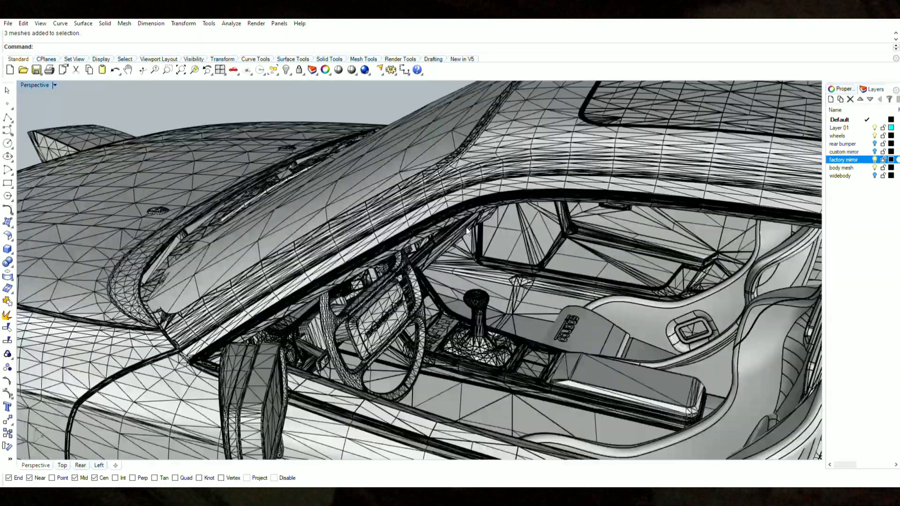
scroll(469, 230, "up", 5)
right_click_drag(427, 218, 409, 196)
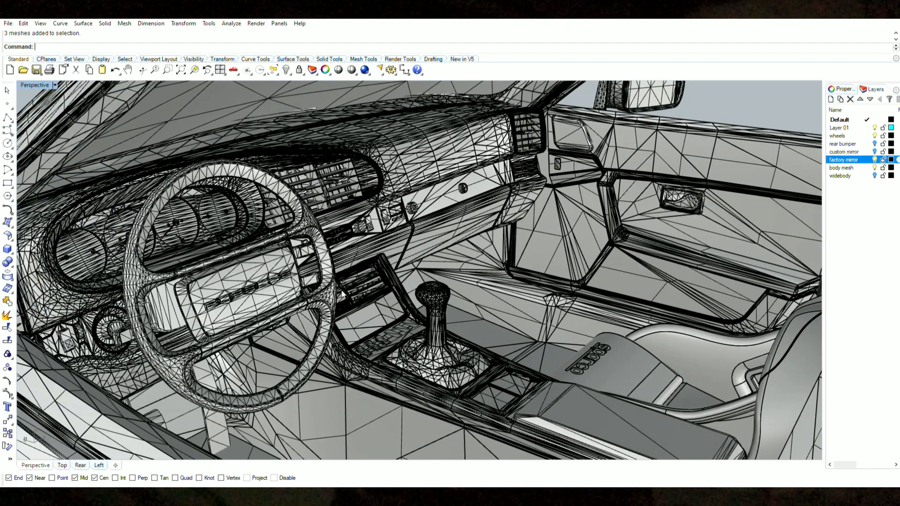
scroll(425, 265, "down", 4)
right_click_drag(456, 272, 482, 327)
scroll(412, 265, "up", 5)
scroll(388, 296, "up", 5)
scroll(576, 282, "down", 2)
right_click_drag(576, 282, 444, 232)
scroll(539, 281, "down", 5)
scroll(538, 276, "up", 4)
scroll(513, 268, "up", 2)
scroll(512, 267, "up", 3)
scroll(585, 264, "down", 8)
scroll(504, 273, "down", 4)
scroll(444, 232, "down", 2)
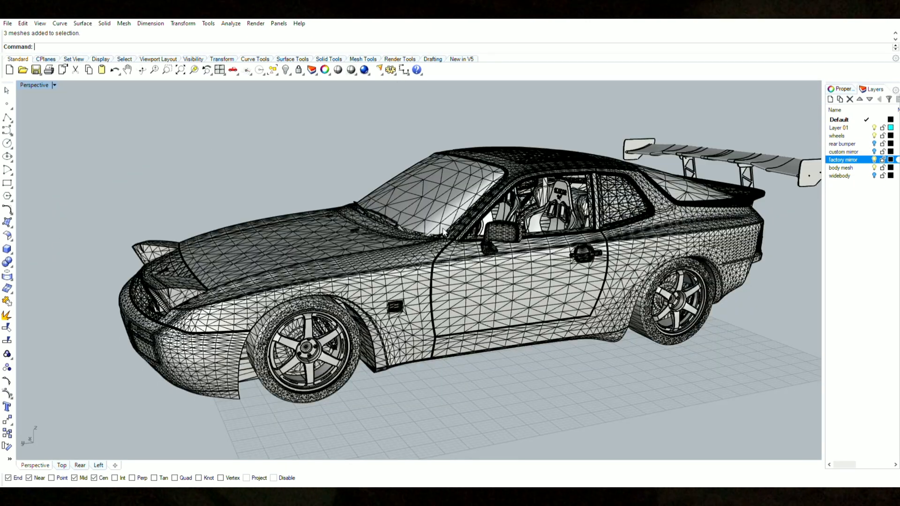
- Select the left factory mirror to check it as a separate mesh, and clear the selection
right_click_drag(521, 257, 424, 242)
scroll(436, 238, "up", 2)
left_click(414, 213)
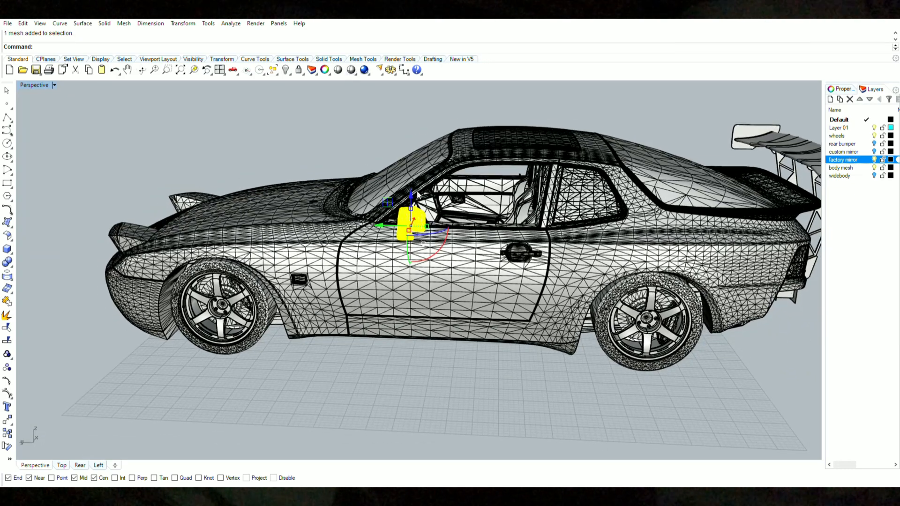
left_click(326, 127)
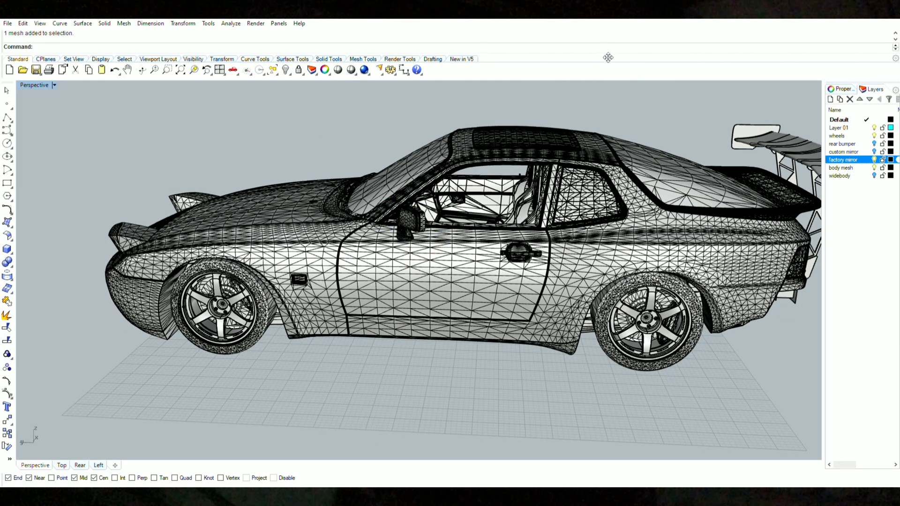
- Show the widebody layer and hide the body mesh layer
left_click(874, 175)
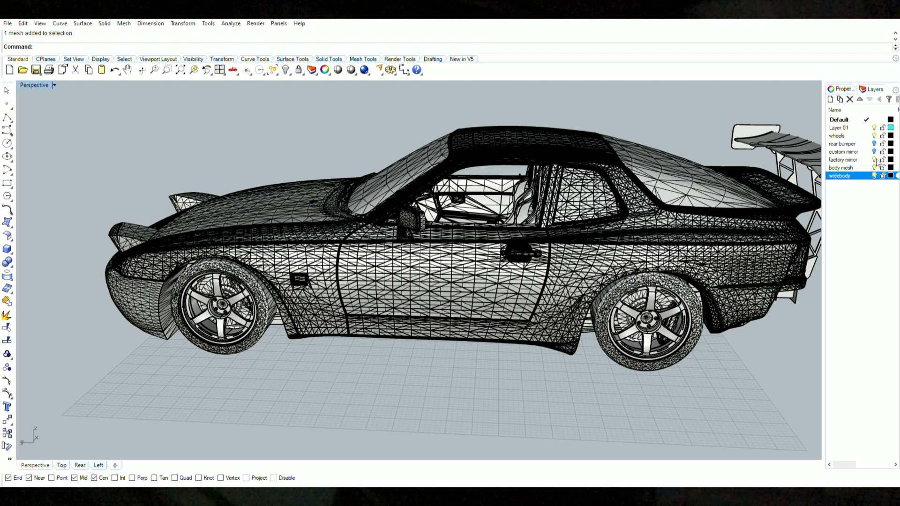
left_click(874, 167)
right_click_drag(703, 277, 368, 246)
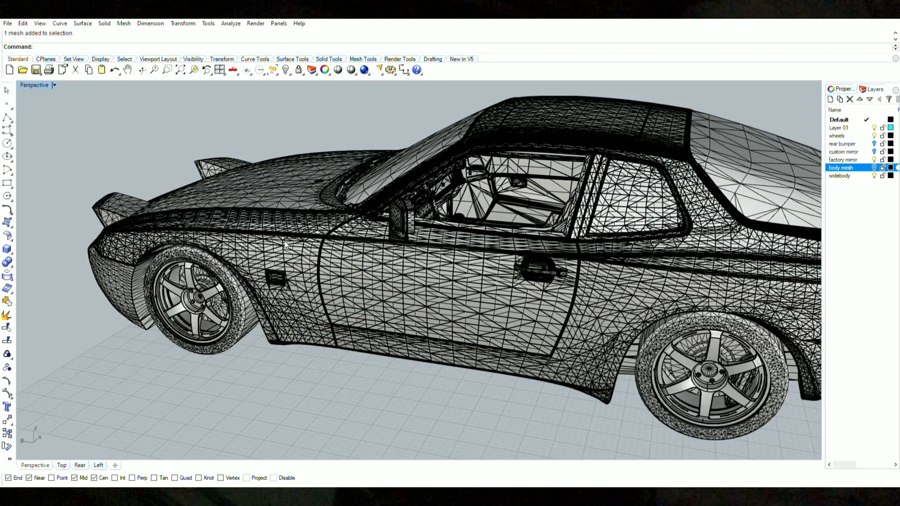
- Check the separate body panels on the left side by selecting the front fender, door and rear quarter in turn
left_click(289, 251)
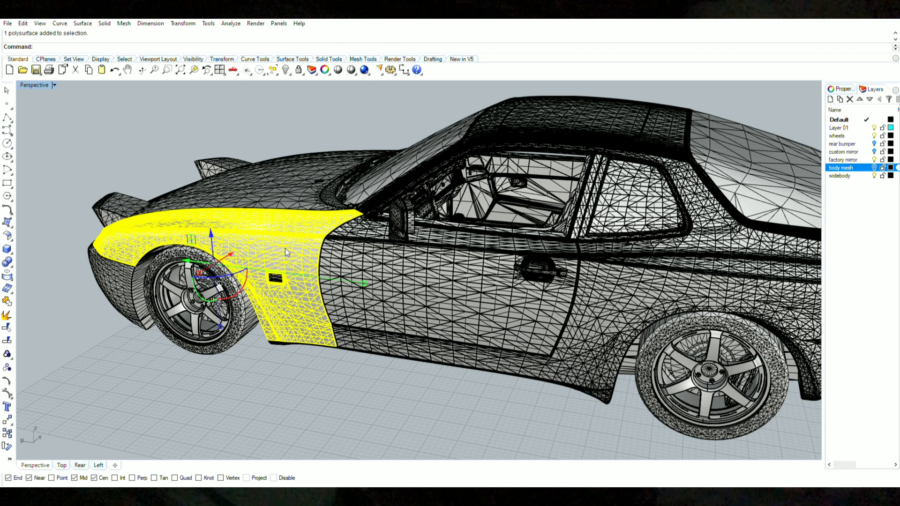
left_click(401, 274)
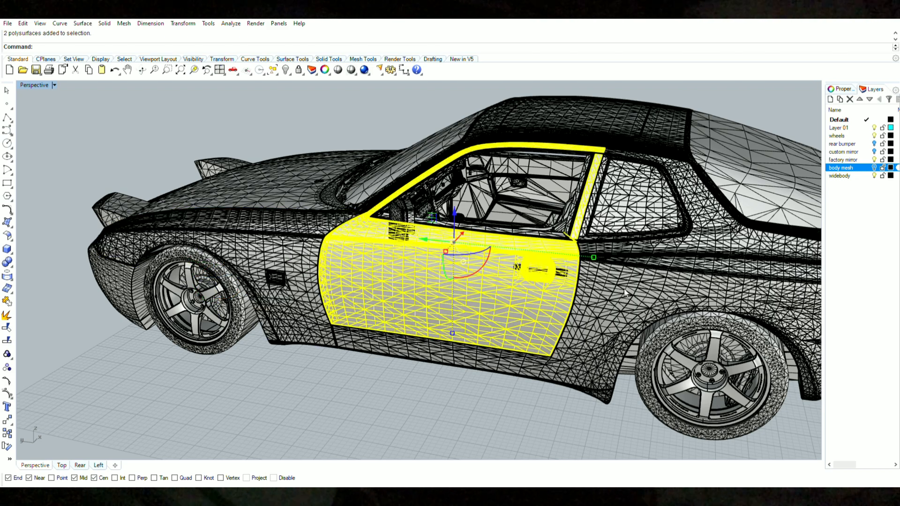
left_click(624, 291)
mouse_move(625, 293)
right_mouse_down()
mouse_move(561, 290)
mouse_move(596, 291)
mouse_move(586, 300)
mouse_move(609, 292)
right_mouse_up()
right_click_drag(458, 295, 574, 317, "shift")
left_click(272, 380)
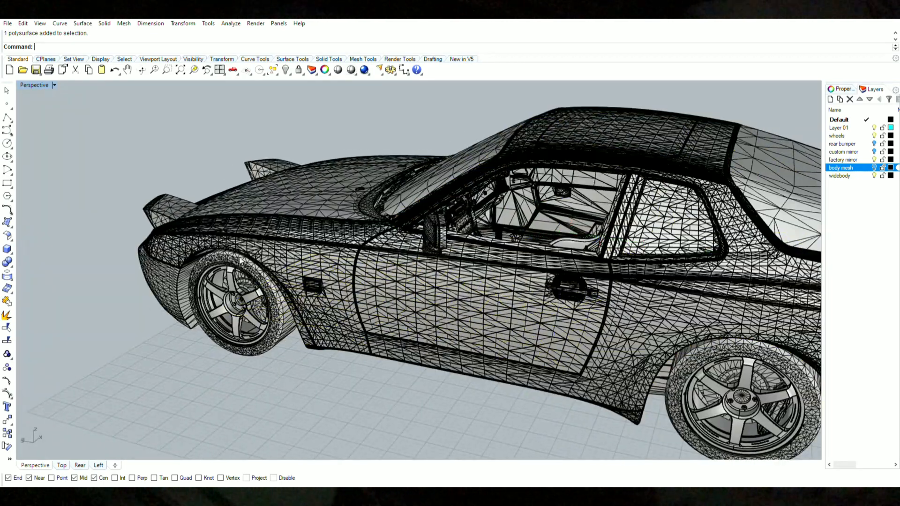
scroll(251, 281, "up", 5)
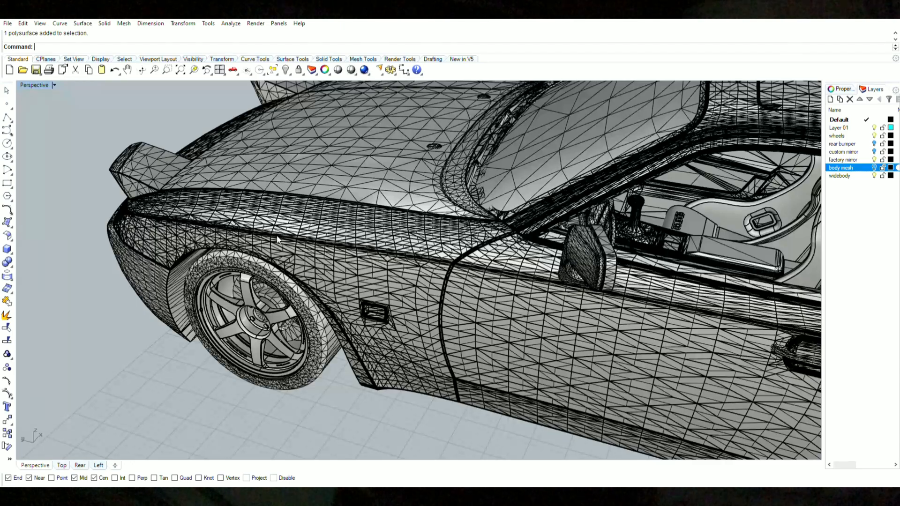
left_click(277, 241)
left_click(334, 410)
- Examine the left front wheel inside its arch, selecting the wheel to check which geometry it includes
right_click_drag(334, 398, 312, 343)
right_click_drag(246, 335, 291, 323, "shift")
scroll(314, 330, "up", 6)
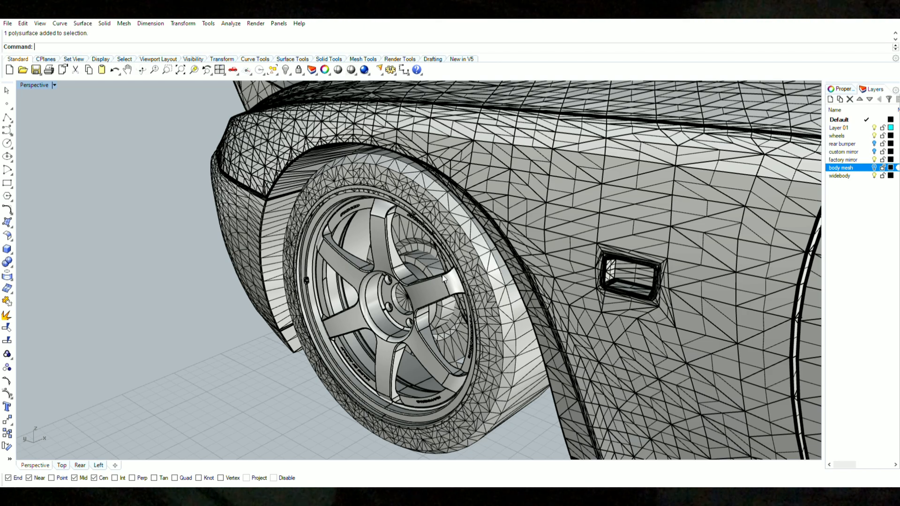
right_click_drag(443, 278, 395, 275, "shift")
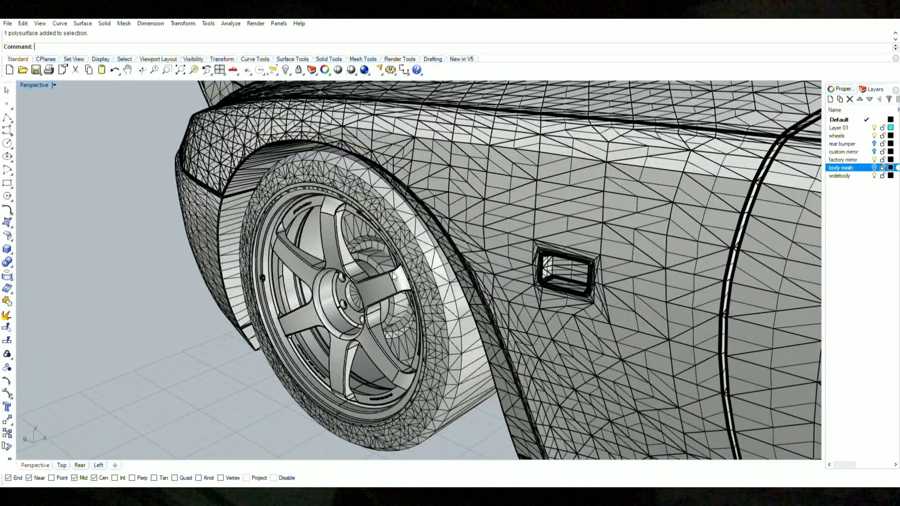
scroll(412, 245, "down", 2)
right_click_drag(396, 265, 365, 269, "shift")
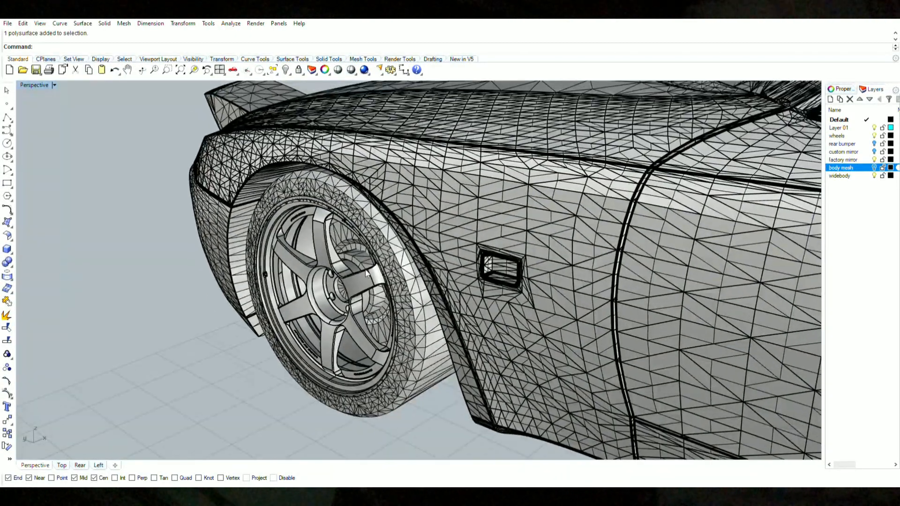
left_click(354, 310)
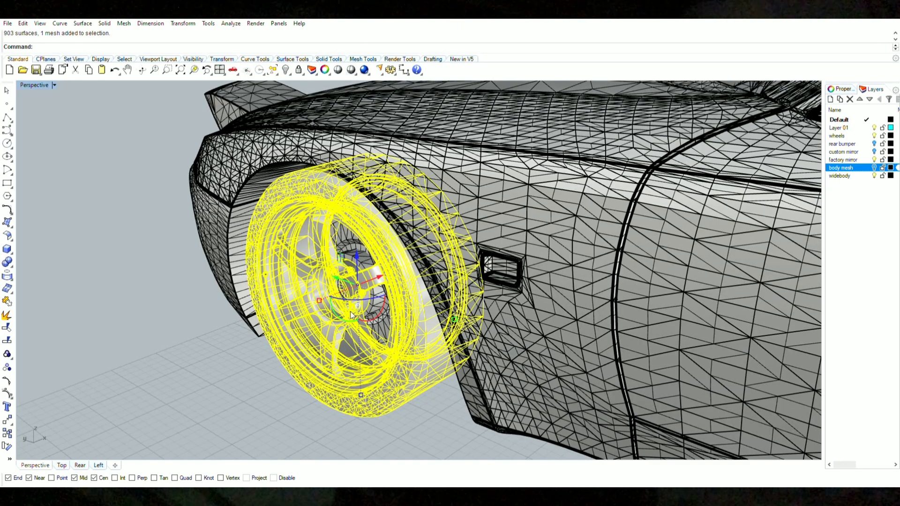
left_click(443, 408)
- Examine the left side's fender surfaces and the clearance around the front and rear wheel arches
scroll(413, 352, "down", 3)
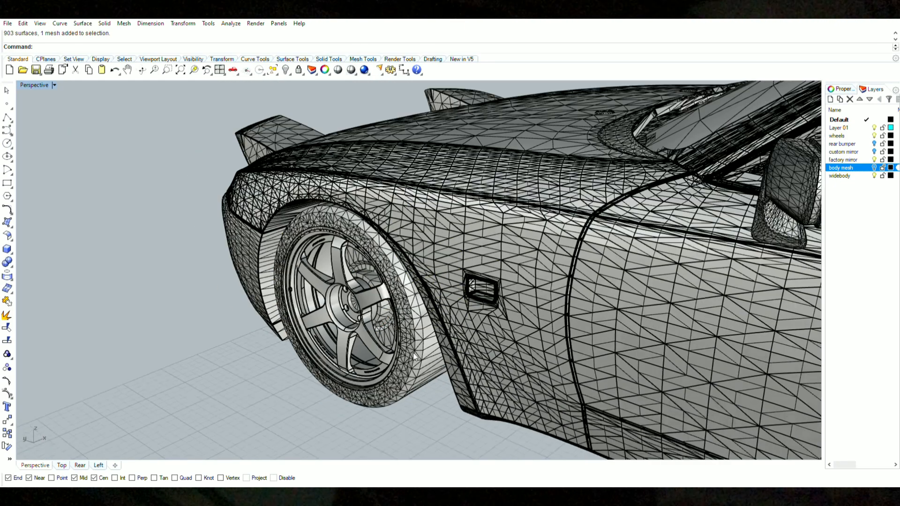
mouse_move(426, 278)
right_mouse_down()
mouse_move(425, 295)
mouse_move(431, 291)
right_mouse_up()
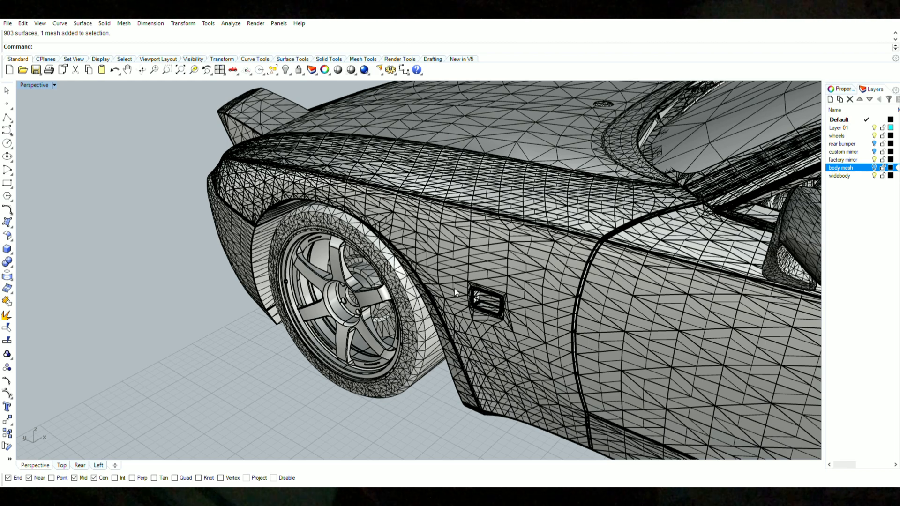
scroll(431, 290, "down", 2)
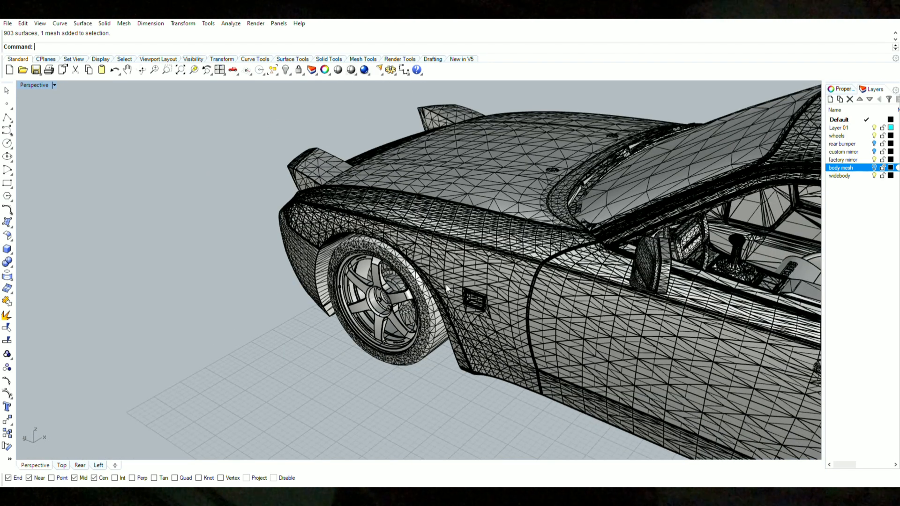
right_click_drag(467, 239, 517, 262)
right_click_drag(656, 359, 506, 291)
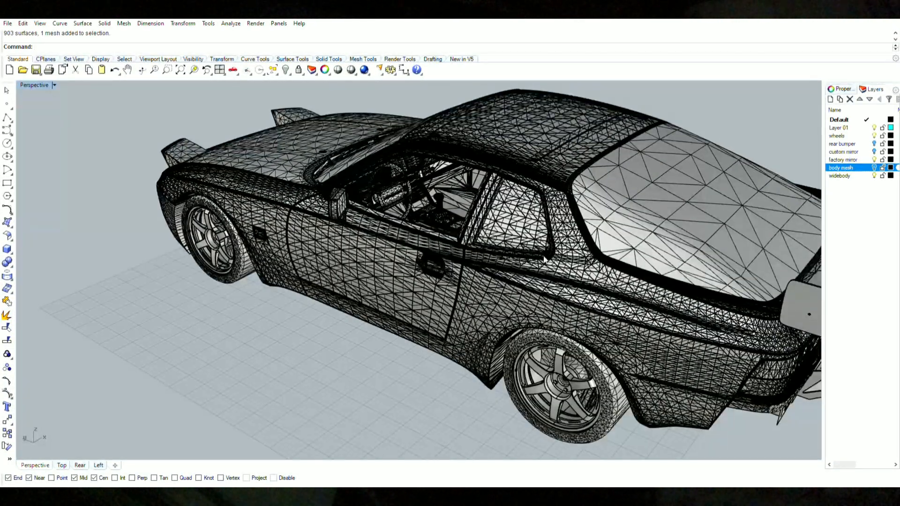
right_click_drag(366, 258, 442, 268, "shift")
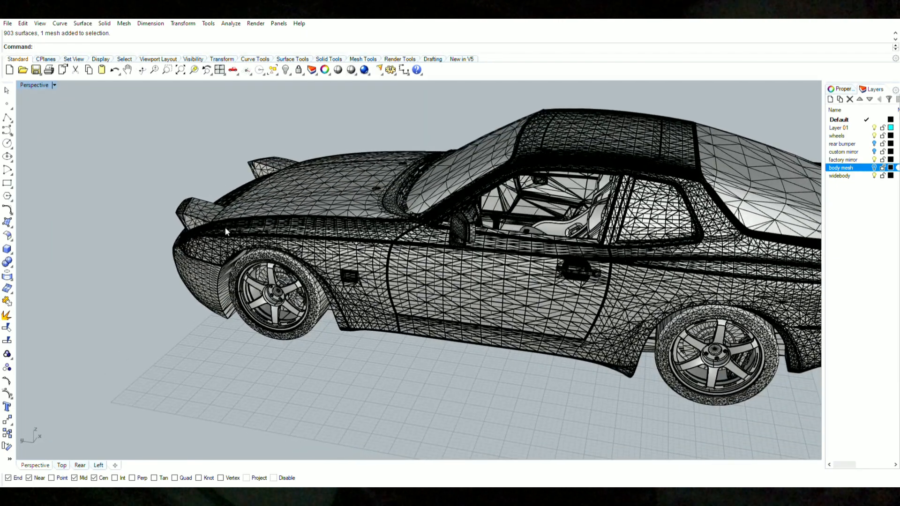
scroll(198, 230, "up", 4)
right_click_drag(198, 227, 424, 256)
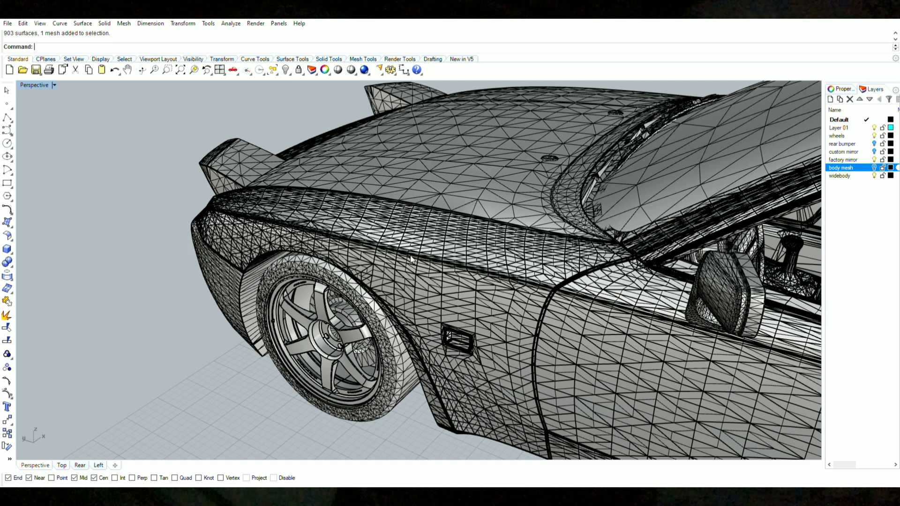
right_click_drag(426, 260, 429, 250)
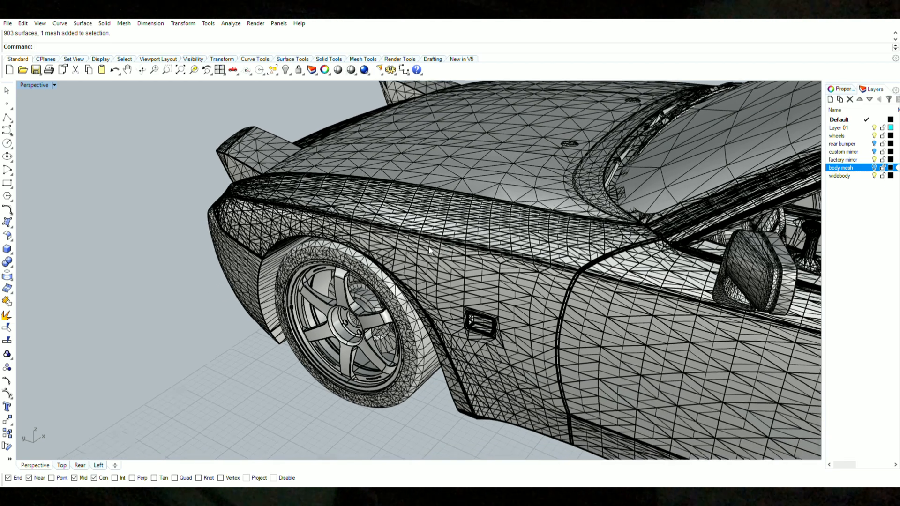
scroll(344, 325, "up", 6)
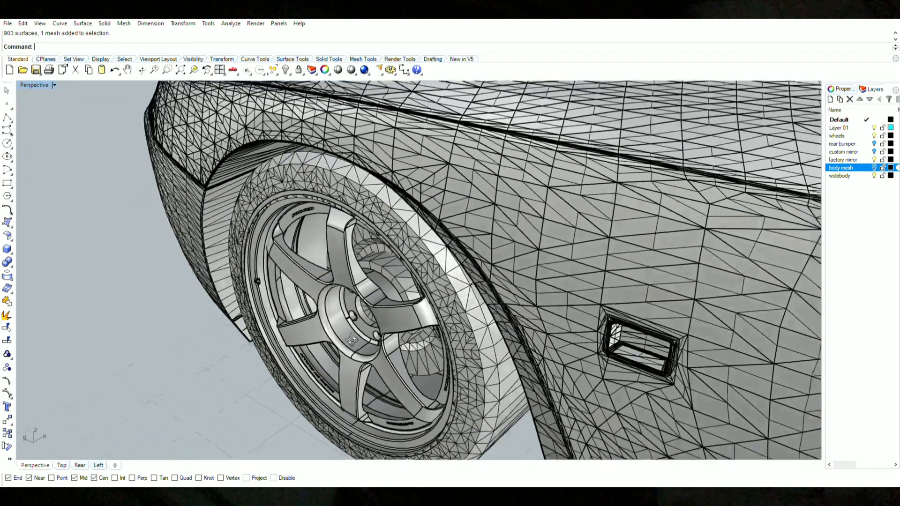
- Nudge the left front and left rear wheels together outward from the body
left_click(353, 369)
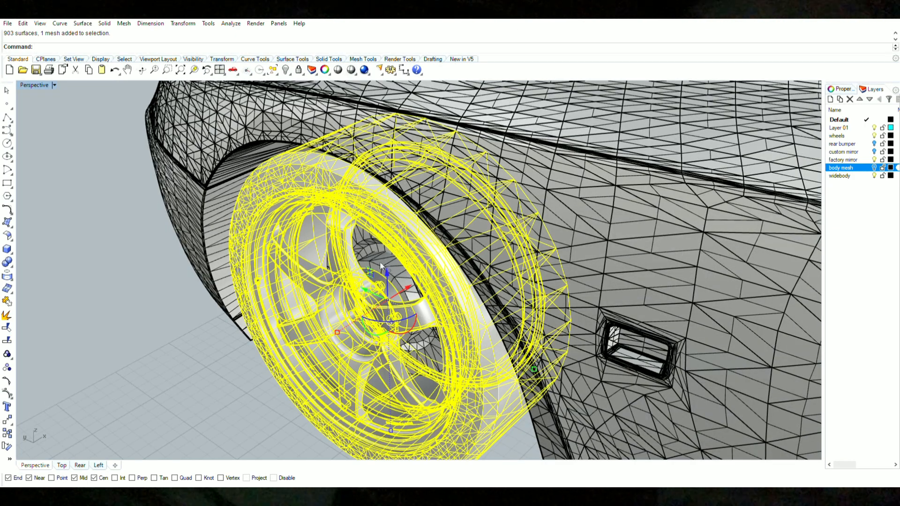
scroll(382, 266, "down", 10)
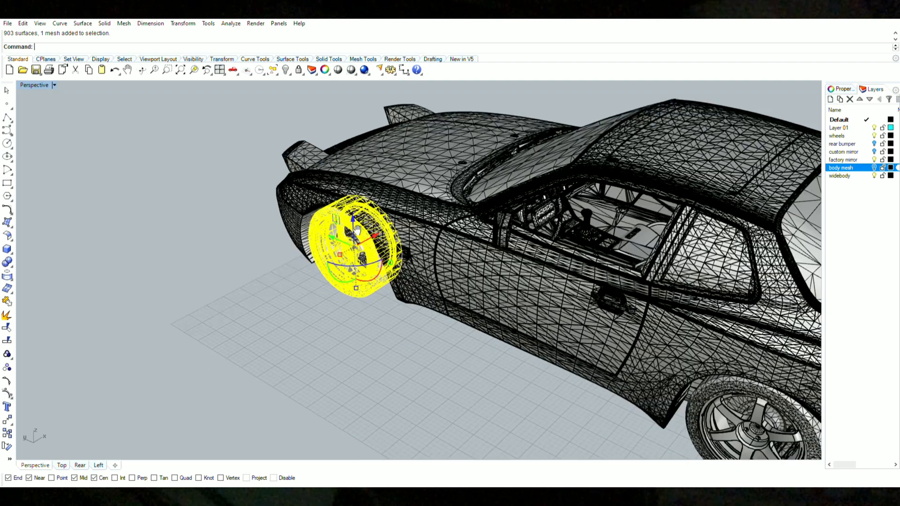
right_click_drag(357, 230, 264, 176, "shift")
left_click(590, 372, "shift")
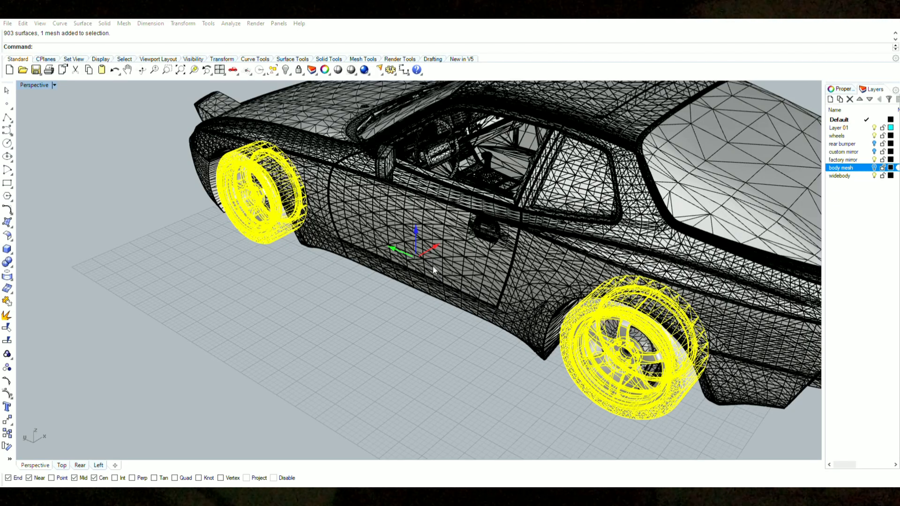
key("alt+Left")
left_click(432, 316)
- Check from behind how the left rear wheel sits relative to the rear quarter panel
right_click_drag(432, 316, 307, 185)
scroll(291, 128, "up", 8)
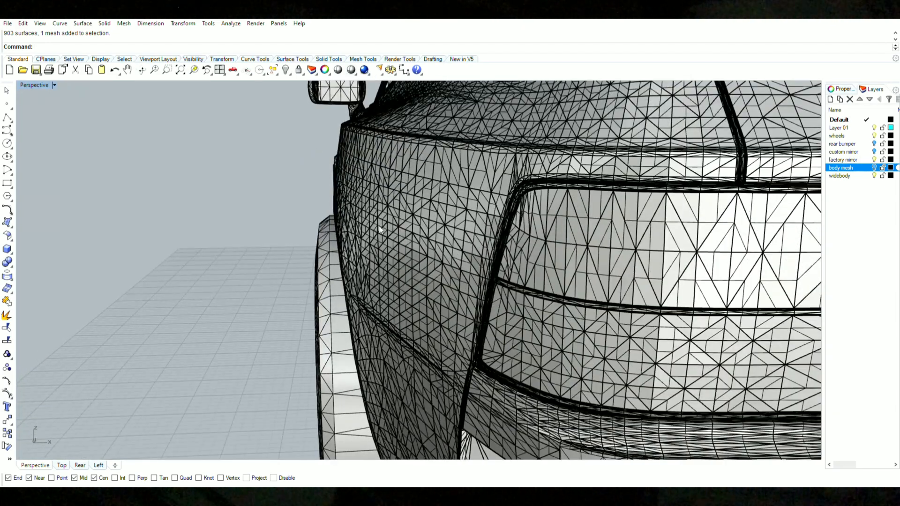
scroll(454, 233, "down", 5)
right_click_drag(245, 170, 237, 170)
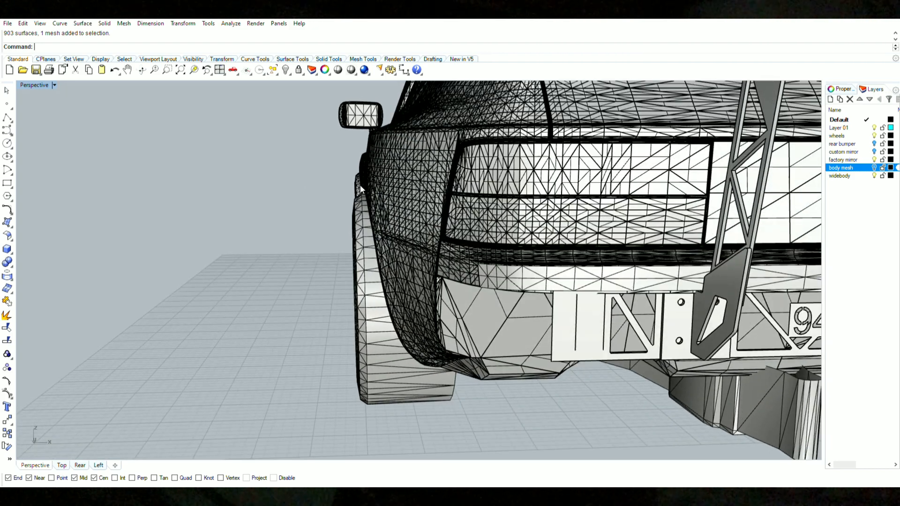
- Examine how far the left wheels stand out from the body, from the rear quarter around to the front fender and arch
scroll(361, 188, "up", 8)
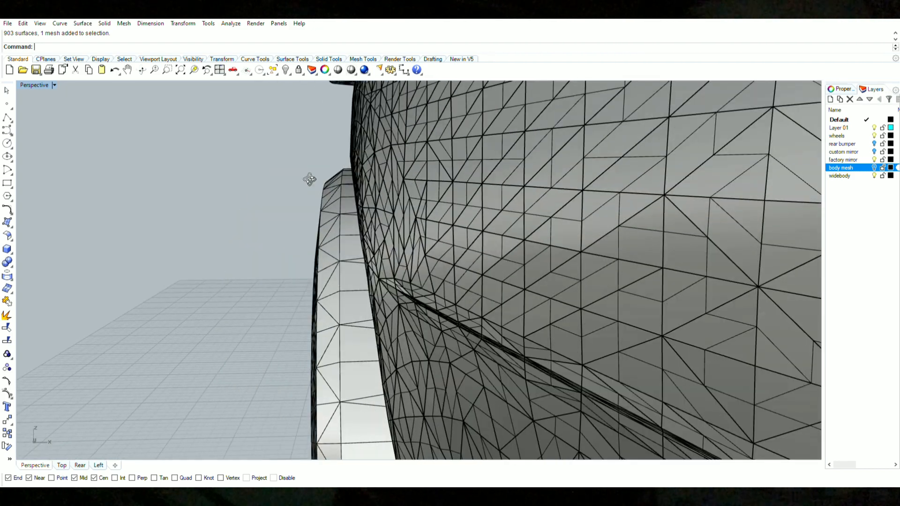
scroll(307, 177, "down", 7)
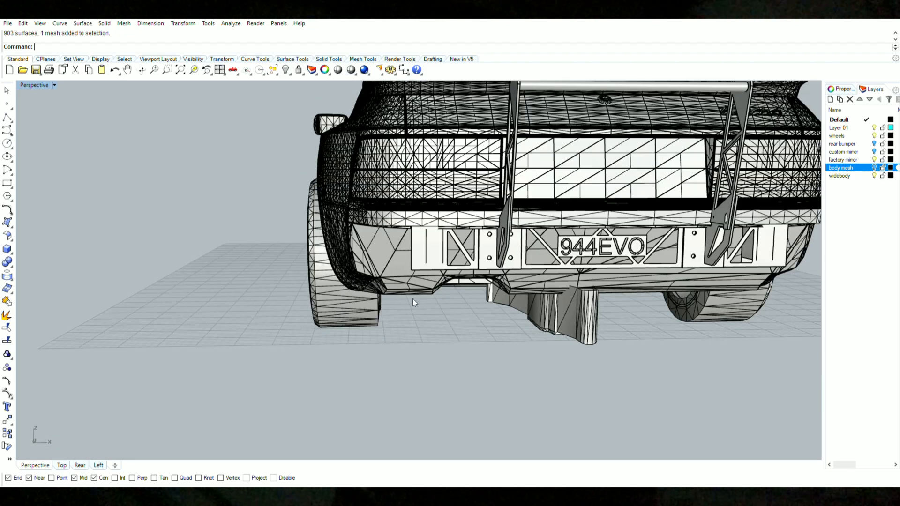
mouse_move(266, 221)
right_mouse_down()
mouse_move(280, 229)
mouse_move(267, 227)
right_mouse_up()
scroll(314, 228, "up", 5)
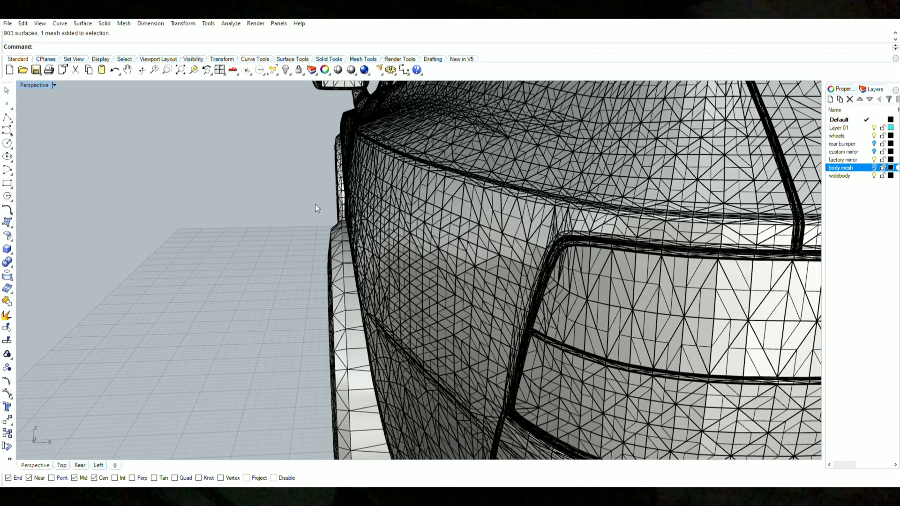
right_click_drag(320, 205, 345, 185)
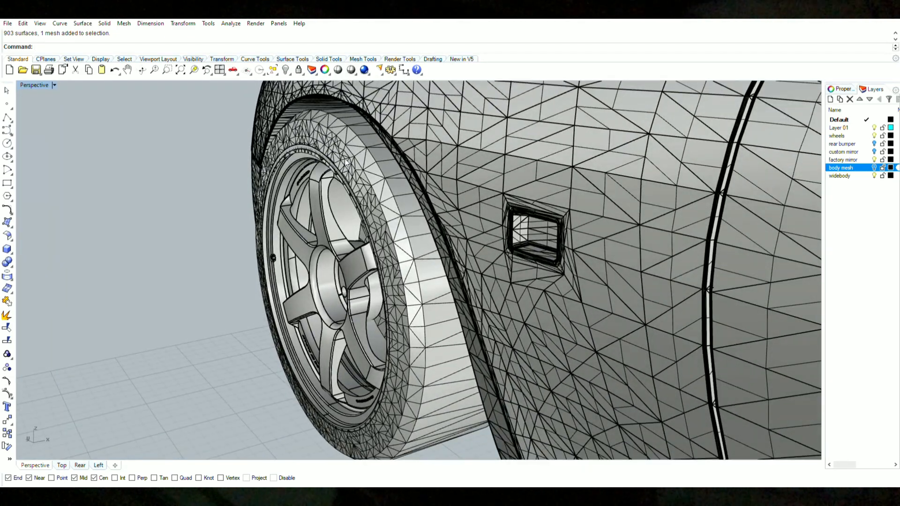
right_click_drag(453, 142, 406, 183)
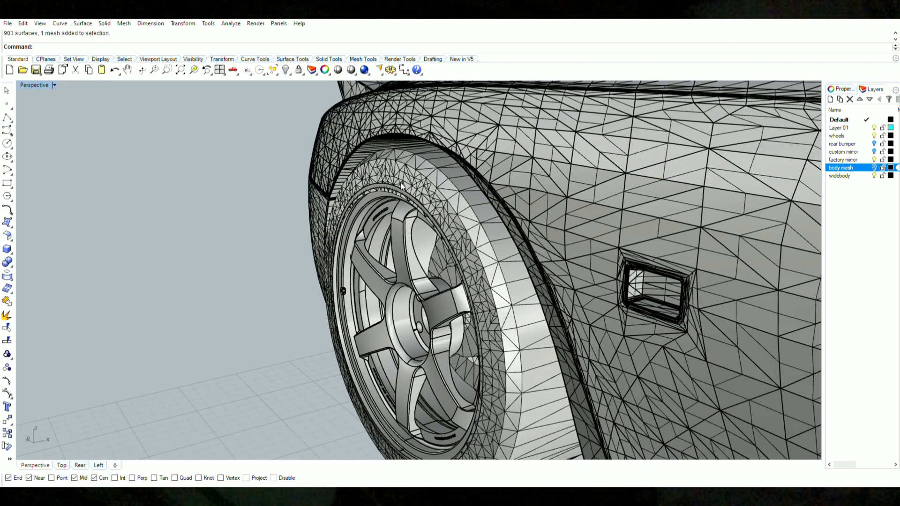
right_click_drag(460, 208, 479, 266)
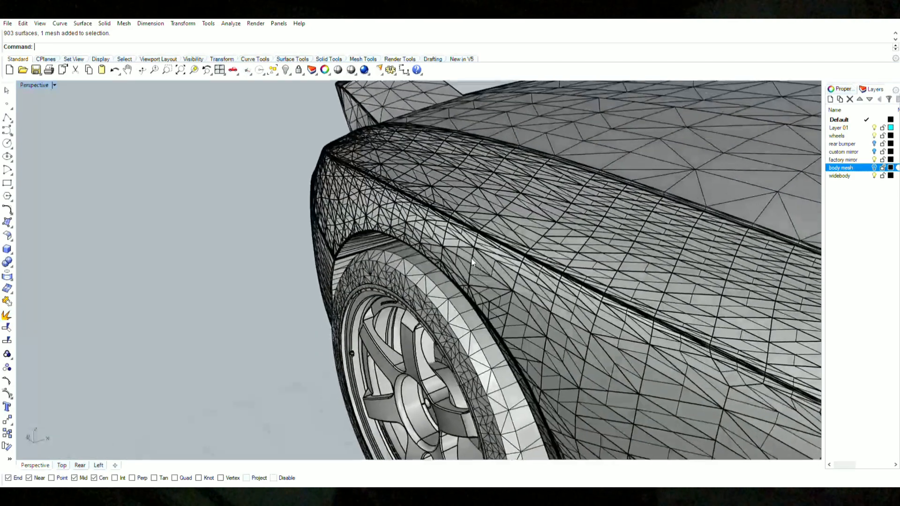
right_click_drag(440, 233, 337, 195)
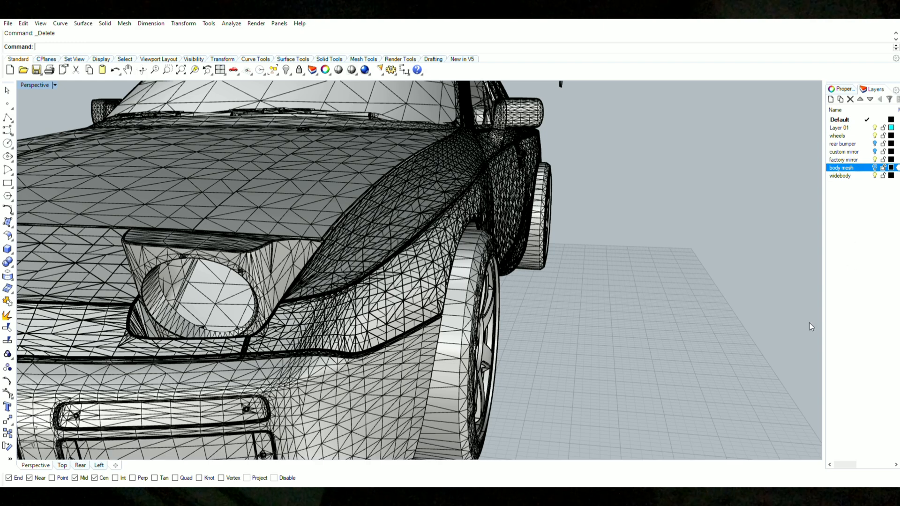
- Study the car's front three-quarter shape, focusing on the fender line, front wheel position and space for the widened fender
right_click_drag(631, 293, 563, 288)
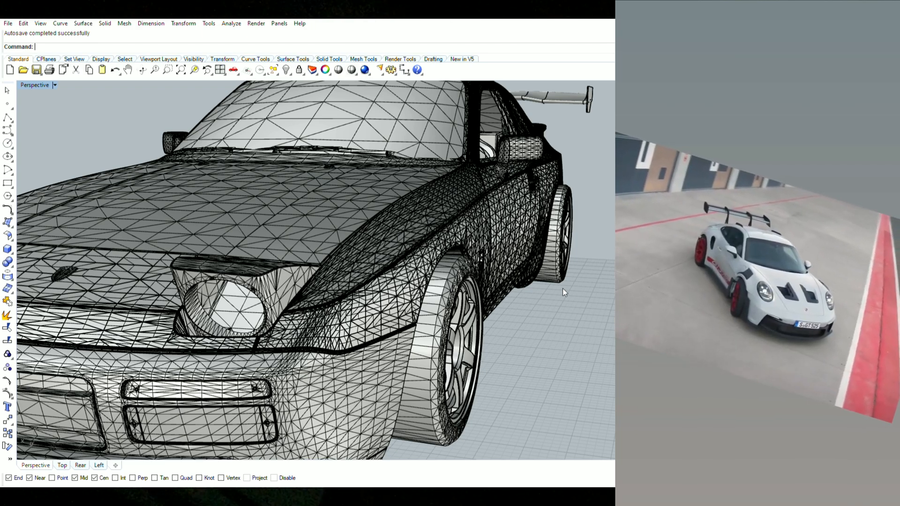
right_click_drag(563, 288, 513, 305)
scroll(541, 295, "down", 4)
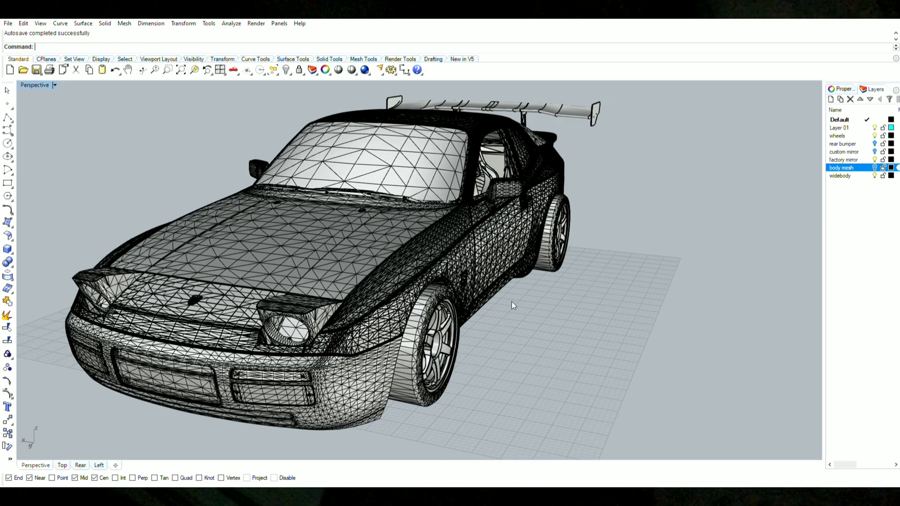
mouse_move(506, 305)
right_mouse_down()
mouse_move(517, 304)
mouse_move(510, 288)
right_mouse_up()
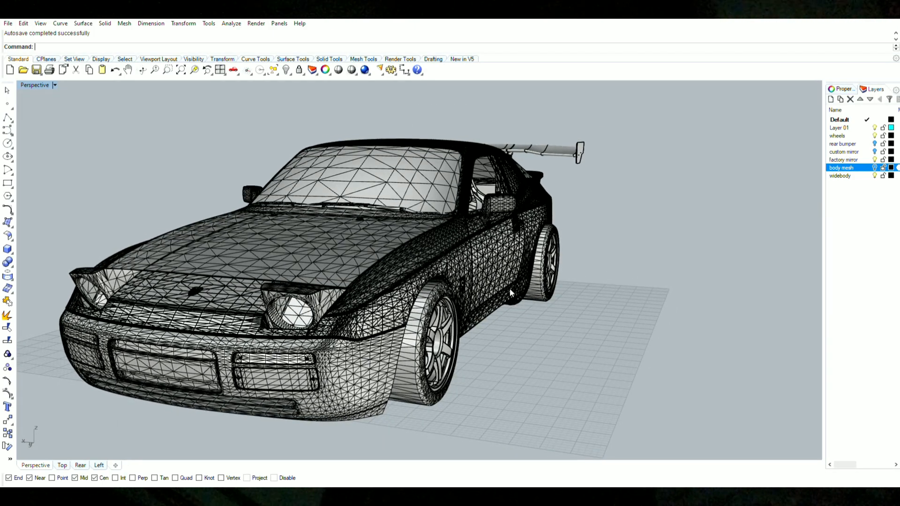
scroll(497, 305, "up", 4)
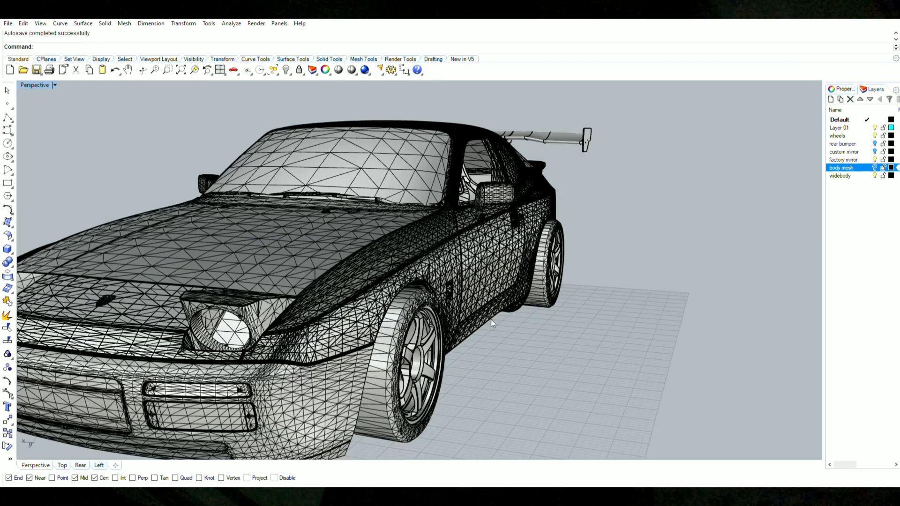
mouse_move(520, 328)
right_mouse_down()
mouse_move(539, 324)
mouse_move(525, 315)
mouse_move(546, 305)
mouse_move(494, 316)
mouse_move(549, 324)
mouse_move(518, 325)
mouse_move(515, 335)
right_mouse_up()
scroll(458, 267, "up", 3)
right_click_drag(354, 280, 357, 370)
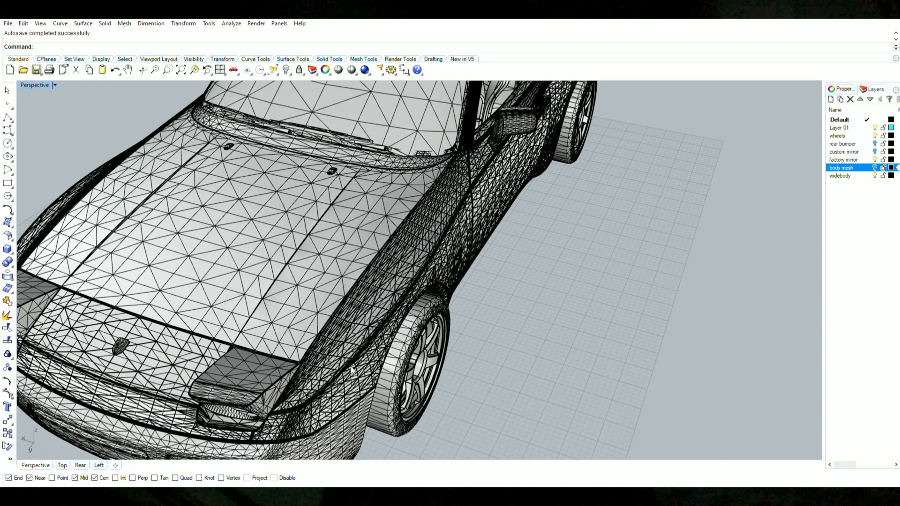
right_click_drag(457, 321, 405, 352)
right_click_drag(405, 352, 617, 262, "shift")
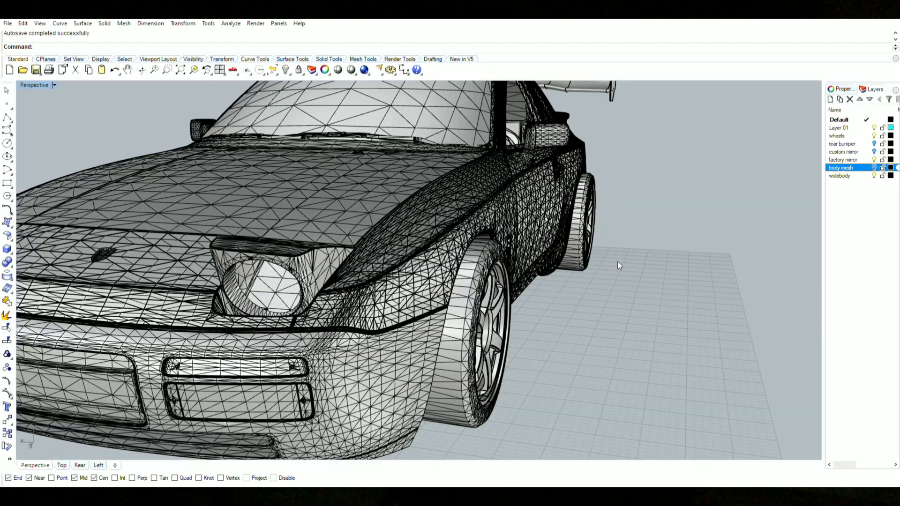
scroll(619, 260, "down", 5)
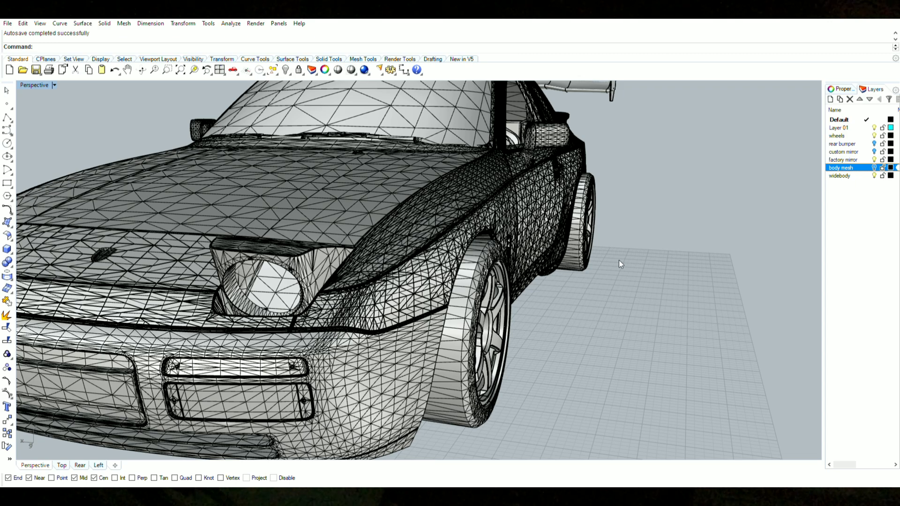
right_click_drag(631, 248, 592, 292)
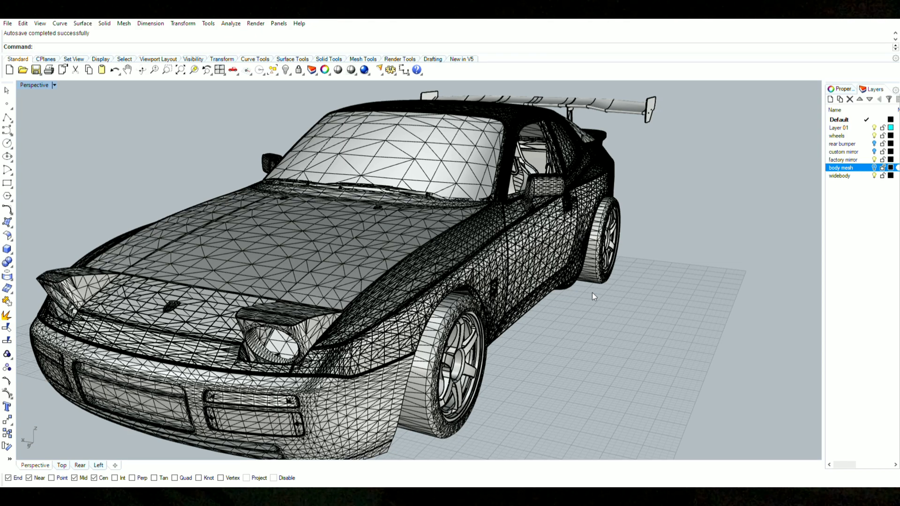
scroll(495, 342, "up", 3)
mouse_move(521, 355)
right_mouse_down()
mouse_move(556, 342)
mouse_move(387, 366)
mouse_move(536, 360)
right_mouse_up()
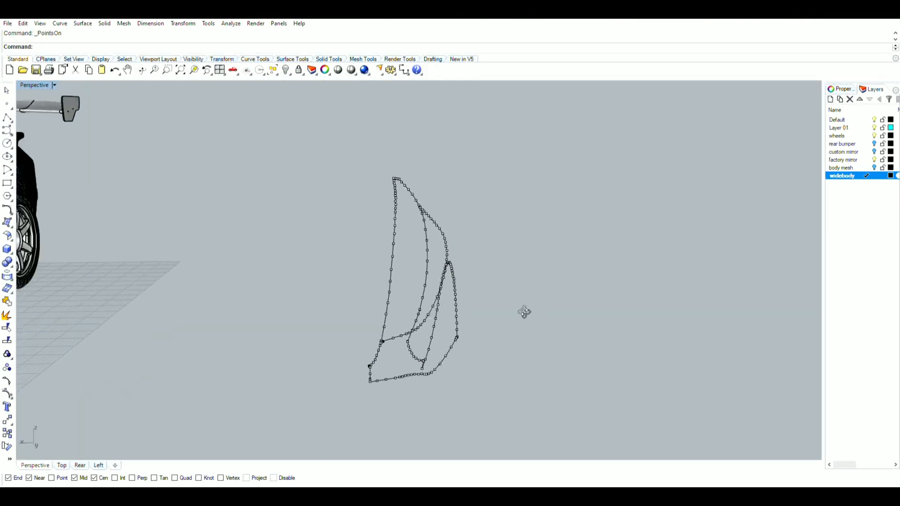
- Move the control points along the fender's middle body line, wheel arch and lower edges outward together
right_click_drag(524, 312, 314, 364)
scroll(404, 382, "up", 5)
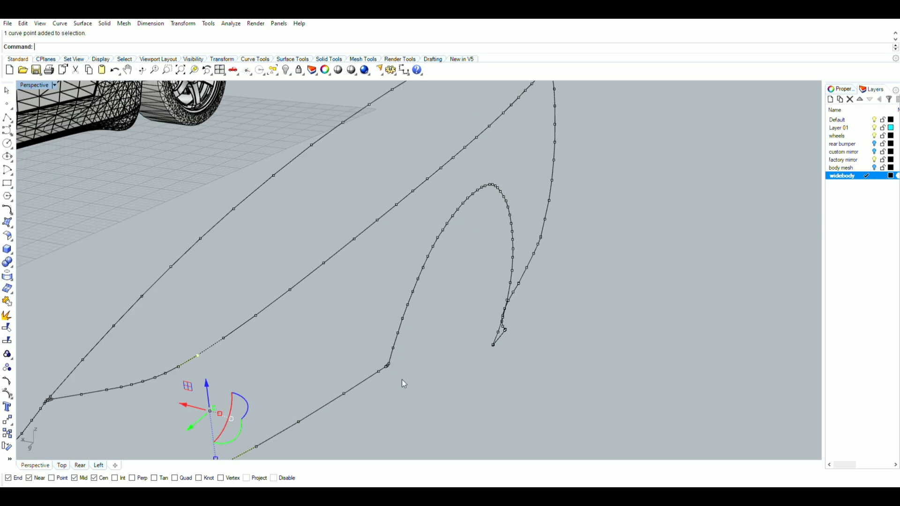
left_click_drag(246, 281, 244, 281, "shift")
scroll(248, 290, "down", 6)
left_click_drag(322, 389, 254, 342, "shift")
right_click_drag(257, 347, 378, 358)
scroll(398, 291, "up", 2)
left_click_drag(446, 382, 378, 245, "shift")
right_click_drag(478, 272, 334, 287)
left_click_drag(445, 248, 379, 225, "shift")
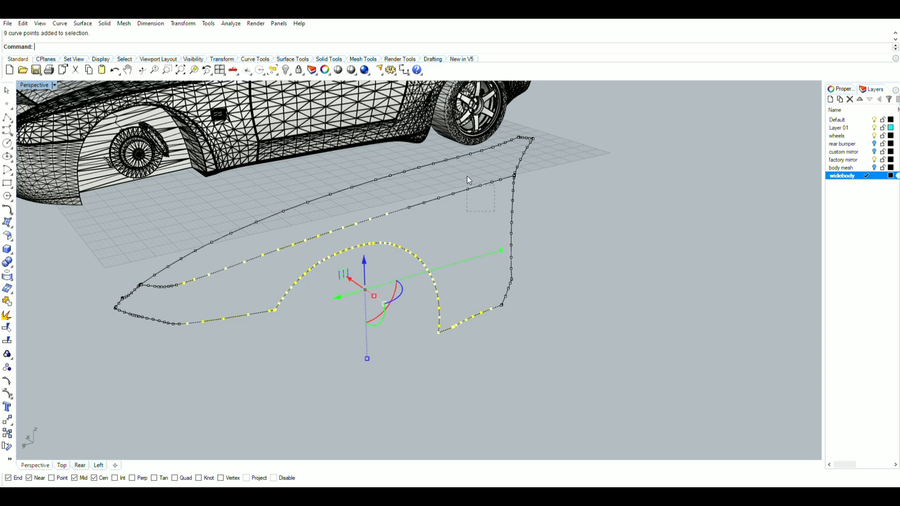
left_click_drag(471, 180, 401, 175, "shift")
right_click_drag(408, 234, 419, 242)
left_click_drag(503, 186, 489, 168, "shift")
right_click_drag(394, 234, 462, 277)
left_click_drag(339, 287, 351, 287)
- Show the hidden meshes, compare the moved curve points with the factory fender and wheel, and hide the fender mesh again
key("ctrl+alt+h")
scroll(445, 295, "down", 3)
scroll(433, 278, "up", 5)
right_click_drag(433, 277, 381, 297)
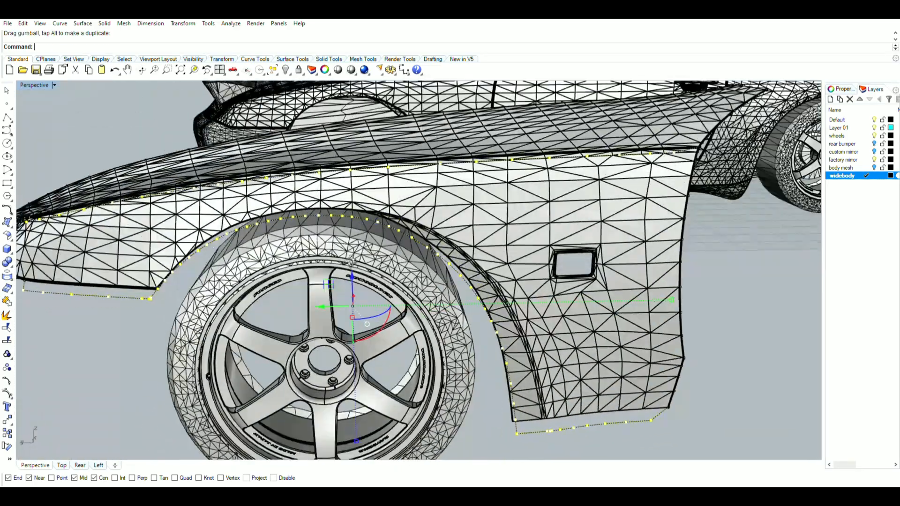
right_click_drag(352, 262, 370, 263)
right_click_drag(389, 444, 510, 275)
left_click(339, 298)
key("ctrl+h")
- Adjust the points at the front corner of the fender outline and undo the last move
right_click_drag(338, 298, 262, 337)
left_click(236, 354)
left_click_drag(231, 354, 228, 355)
left_click_drag(268, 352, 239, 351)
right_click_drag(276, 300, 289, 332)
key("ctrl+z")
- Try to copy the smooth curve from the fender's body line to the lower outline, snapping to the end point
right_click_drag(279, 436, 220, 405, "shift")
left_click(274, 378)
scroll(343, 372, "down", 12)
scroll(343, 372, "up", 12)
key("ctrl+alt+h")
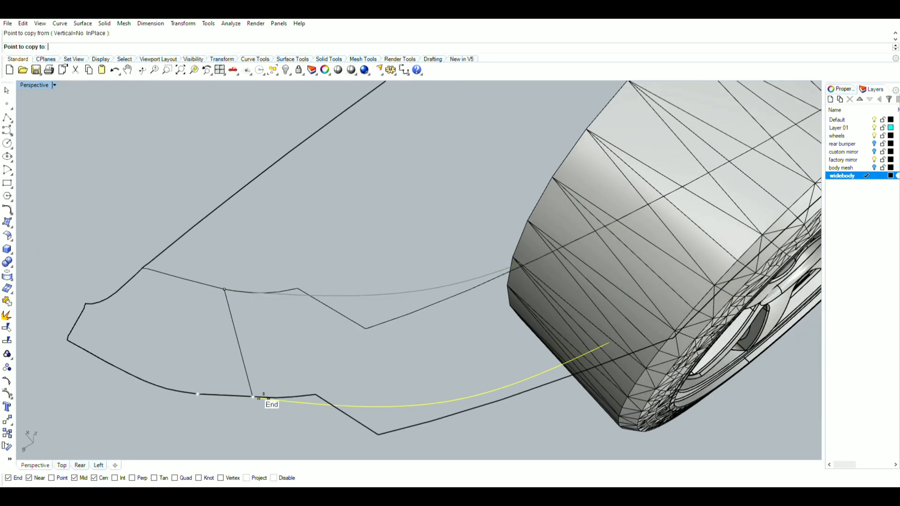
key("Escape")
- Draw a degree-3 curve along the lower fender outline, snapping to its existing corners near the wheel
right_click_drag(282, 404, 426, 312)
scroll(441, 308, "down", 4)
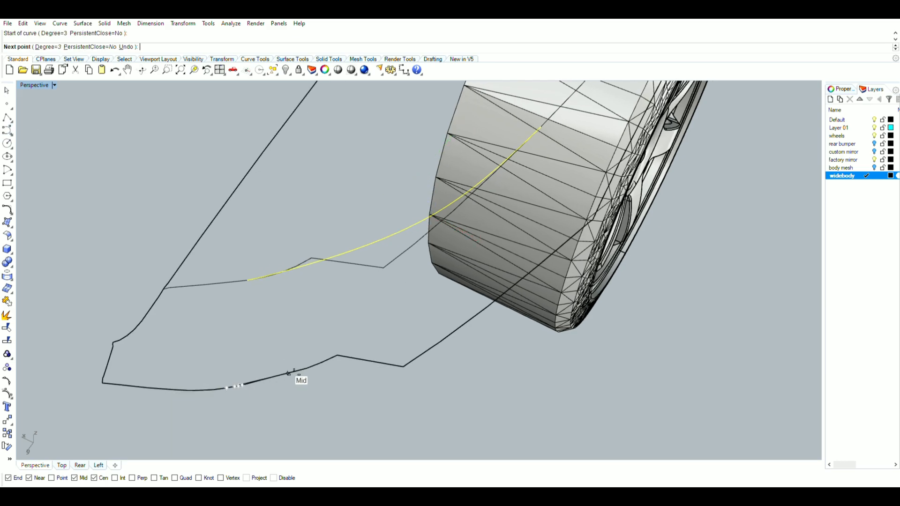
left_click(403, 366)
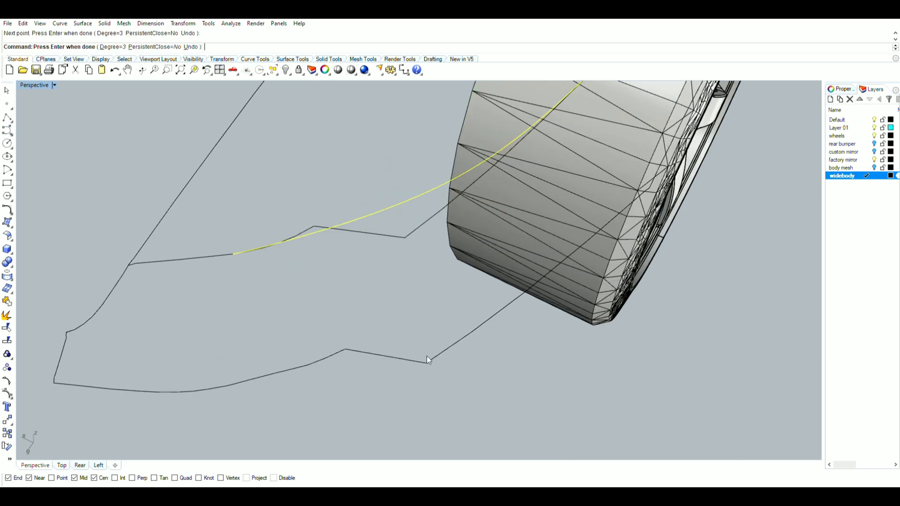
left_click(345, 349)
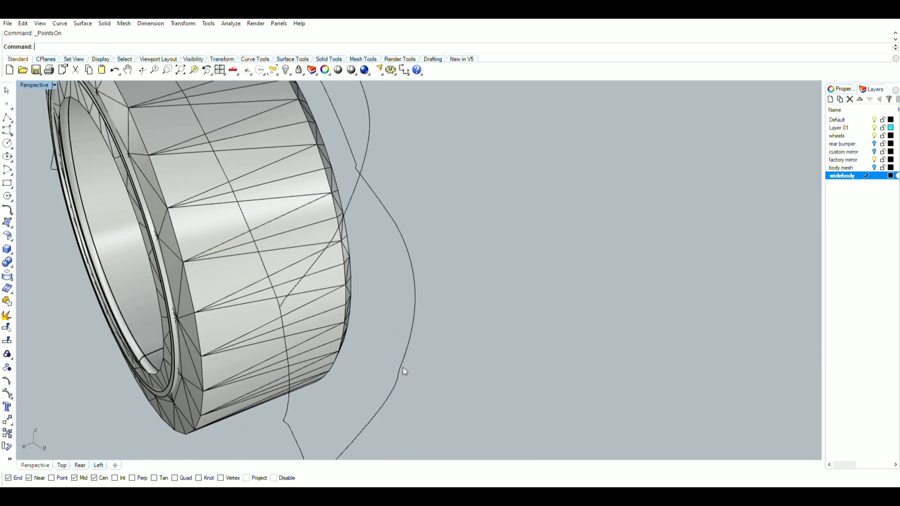
- Turn on the curves' control points and reposition the points around the outline's corner to refine its shape
type("POn")
key("Return")
left_click(399, 367)
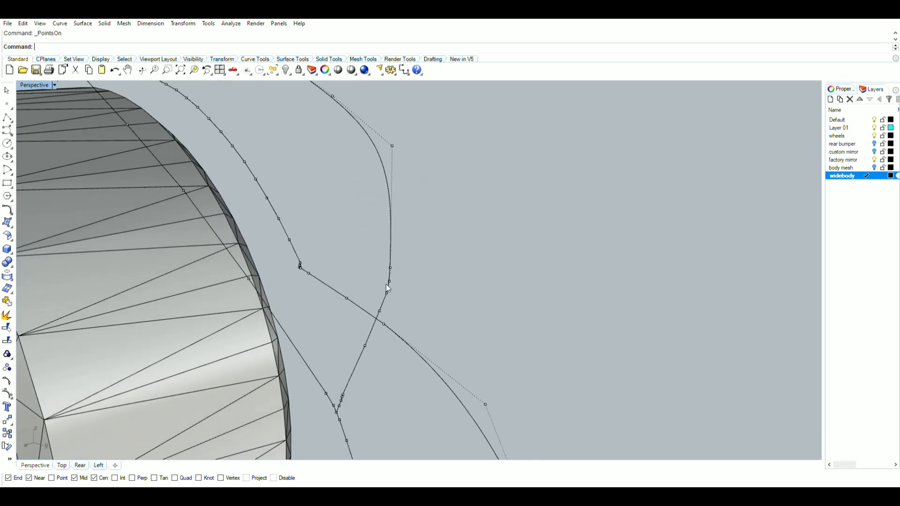
left_click_drag(387, 284, 401, 271)
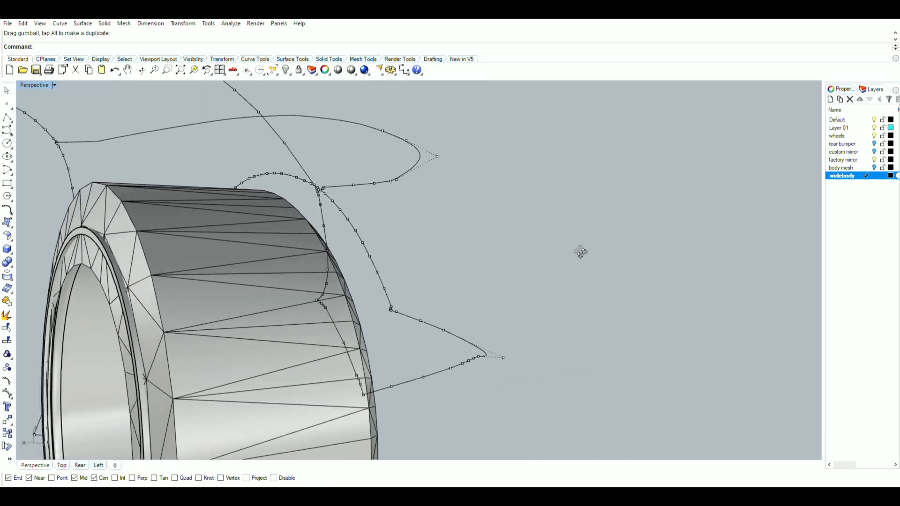
right_click_drag(566, 246, 474, 372)
left_click(486, 353)
left_click(503, 301)
right_click_drag(503, 303, 382, 362)
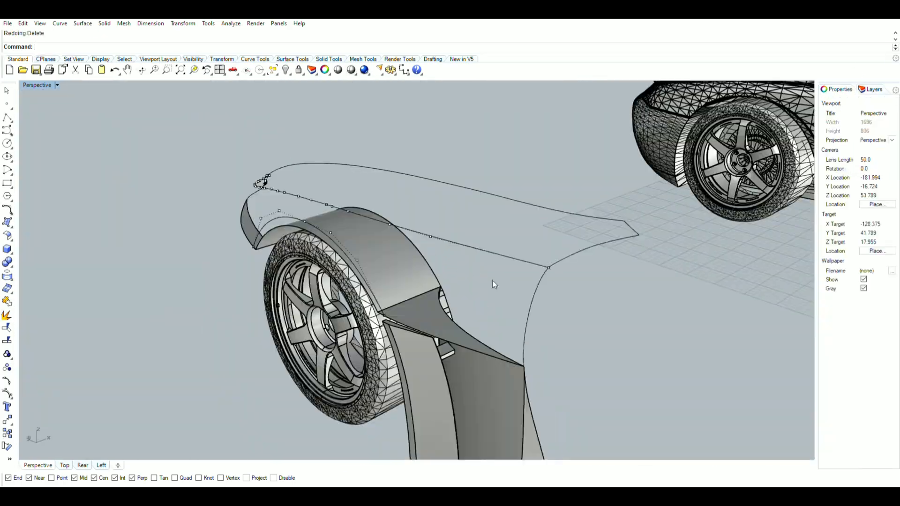
- Start a degree-3 curve at the outer end of the selected fender edge
right_click_drag(492, 280, 522, 286)
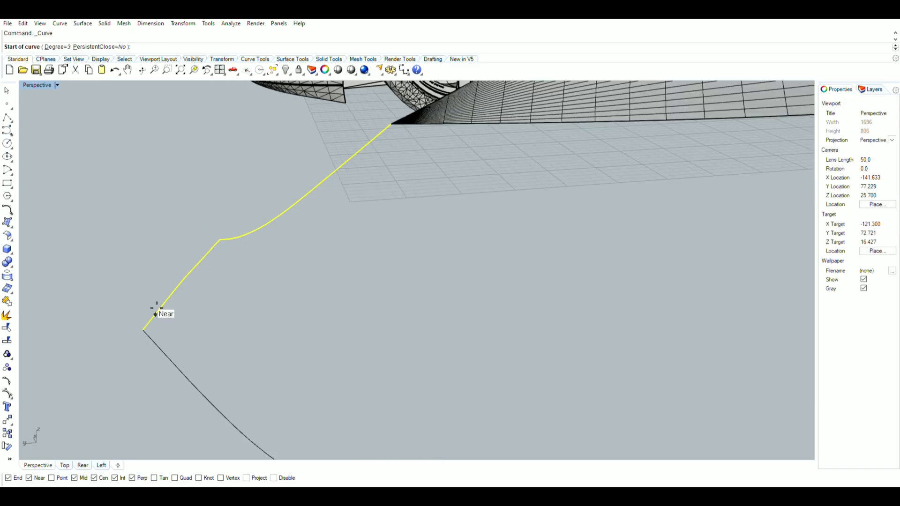
left_click(143, 331)
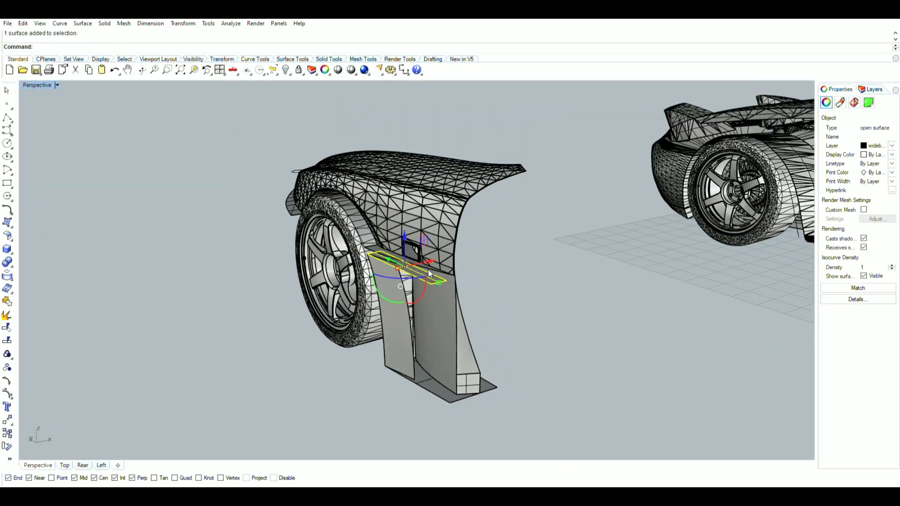
- Zoom to the selected surface and slightly adjust the small box polysurface crossing the curved panel behind the front wheel
type("zs")
key("Return")
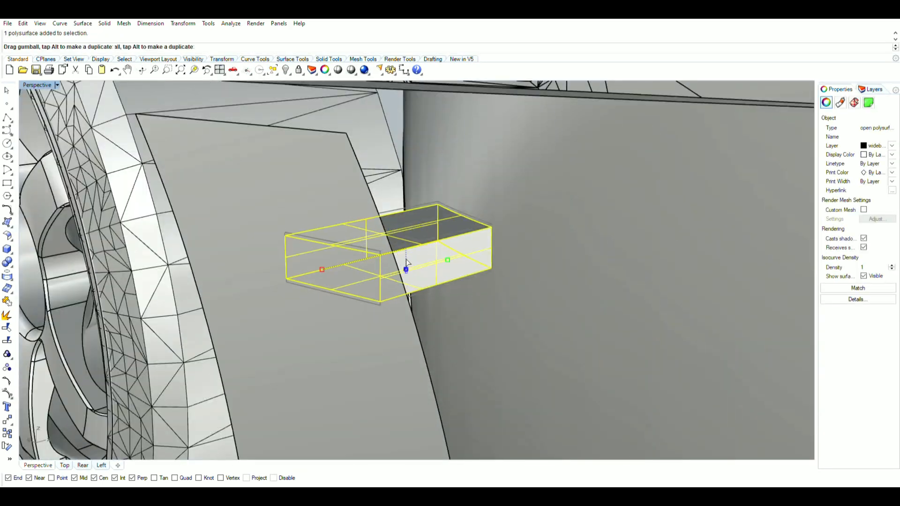
left_click_drag(402, 263, 408, 256)
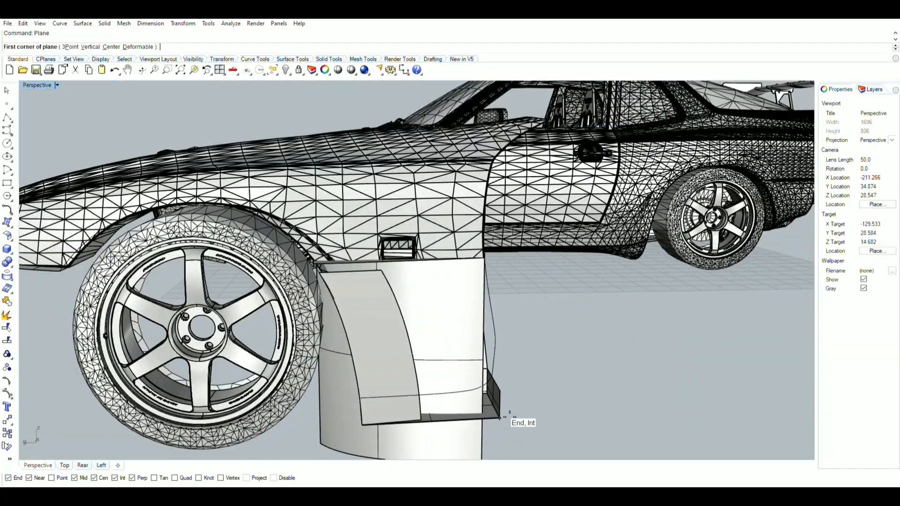
- Trim the panels behind the front wheel using a plane across their lower end, and delete the leftover surface
left_click(349, 396)
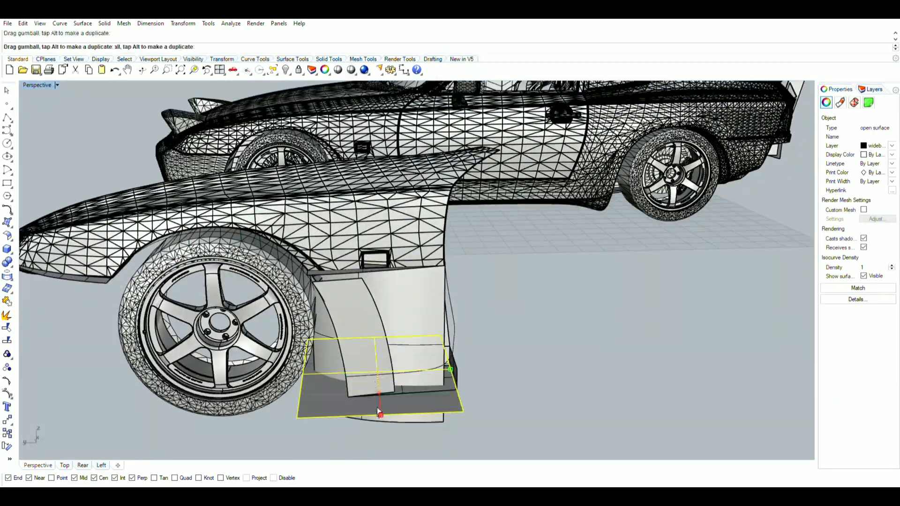
key("Delete")
right_click_drag(371, 337, 404, 404)
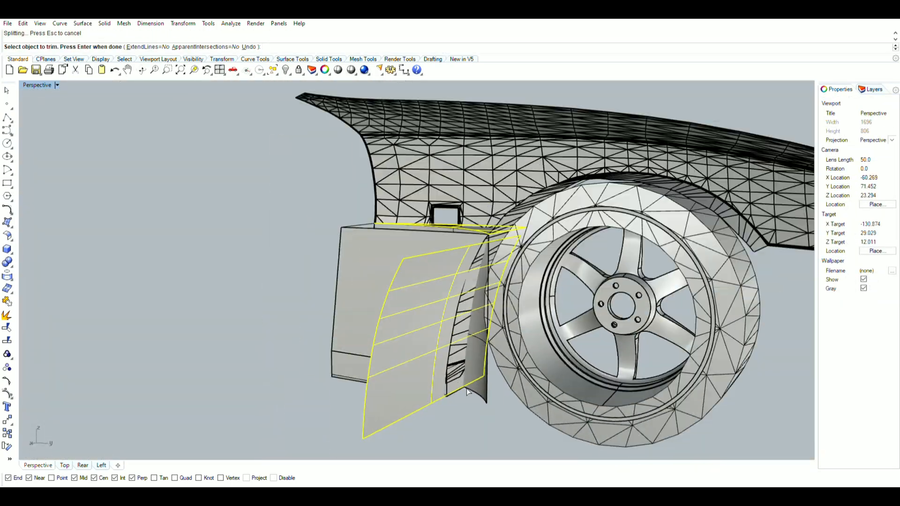
left_click(416, 391)
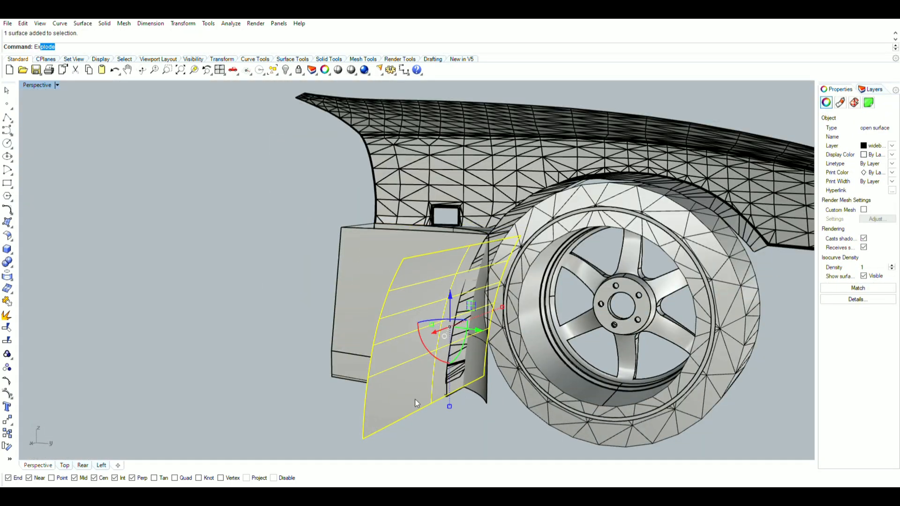
key("Delete")
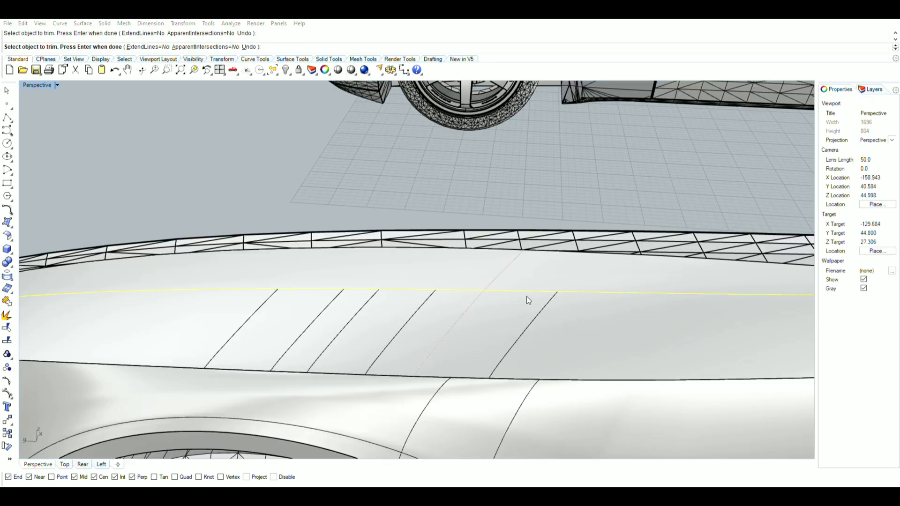
- Trim the strips between the slanted curves out of the fender's top surface above the front wheel for the vents
left_click(445, 332)
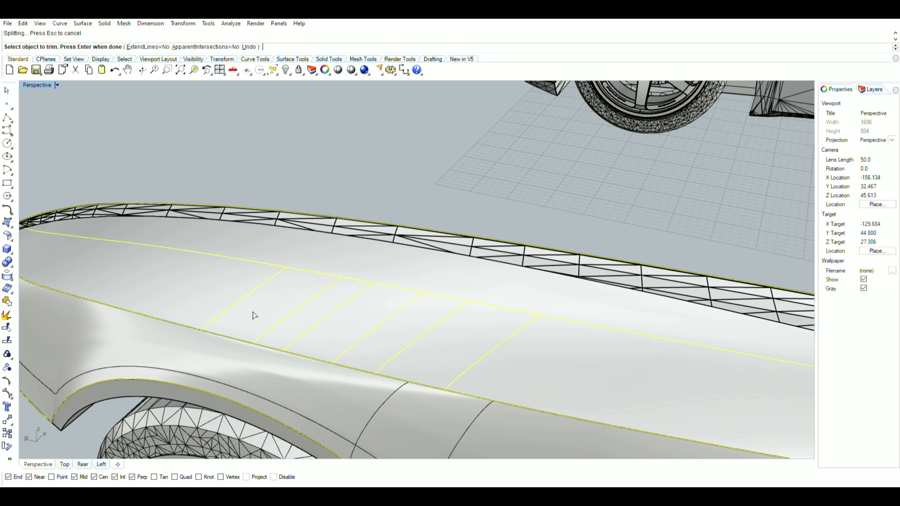
left_click(322, 328)
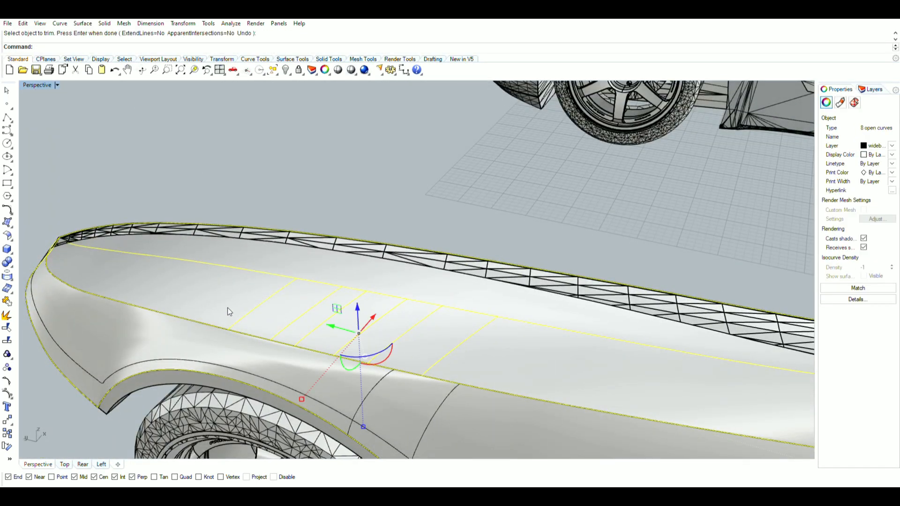
left_click(382, 315)
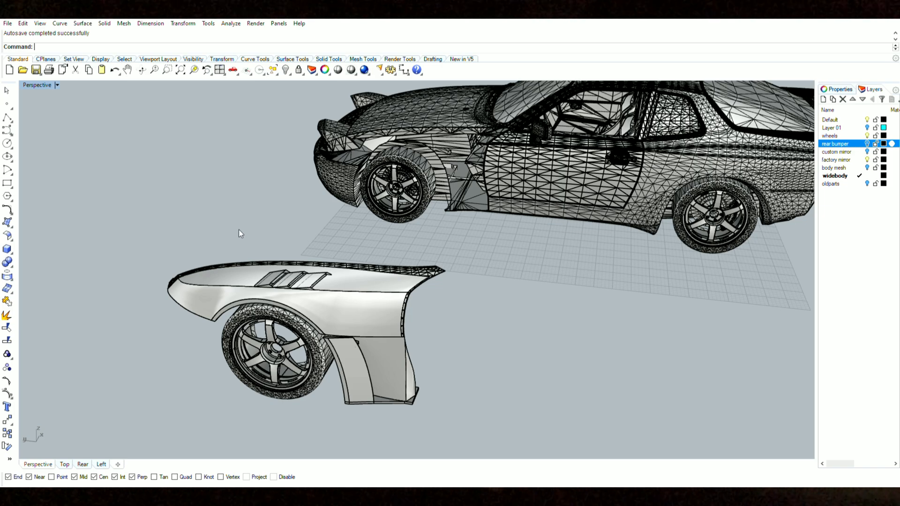
- Examine the detached fender and the panels behind the front wheel, including the small box at their upper end
scroll(332, 348, "up", 6)
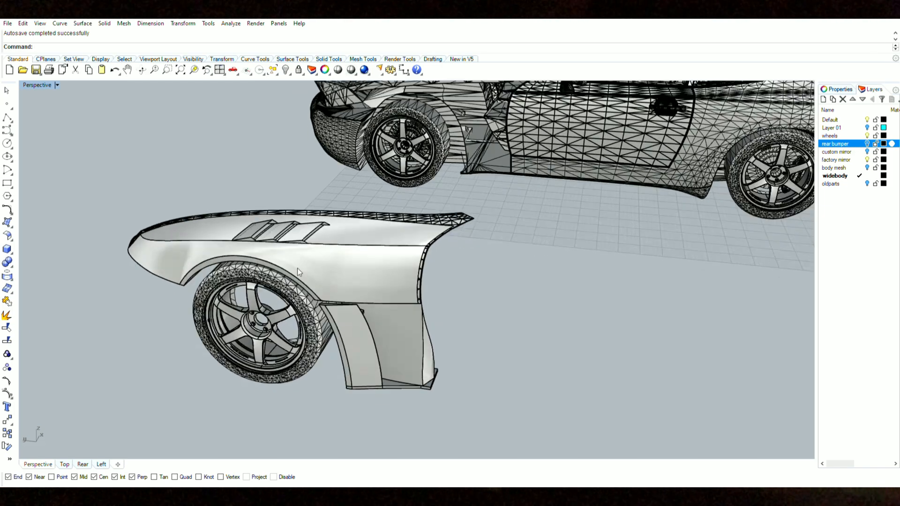
right_click_drag(301, 283, 396, 257)
scroll(536, 252, "down", 5)
scroll(440, 247, "up", 5)
scroll(387, 269, "up", 3)
scroll(387, 271, "up", 2)
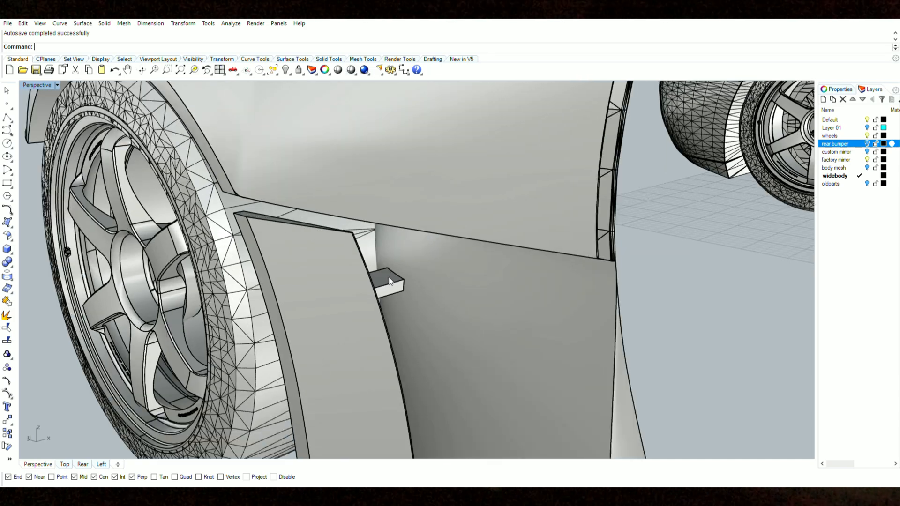
key("ctrl+a")
key("Escape")
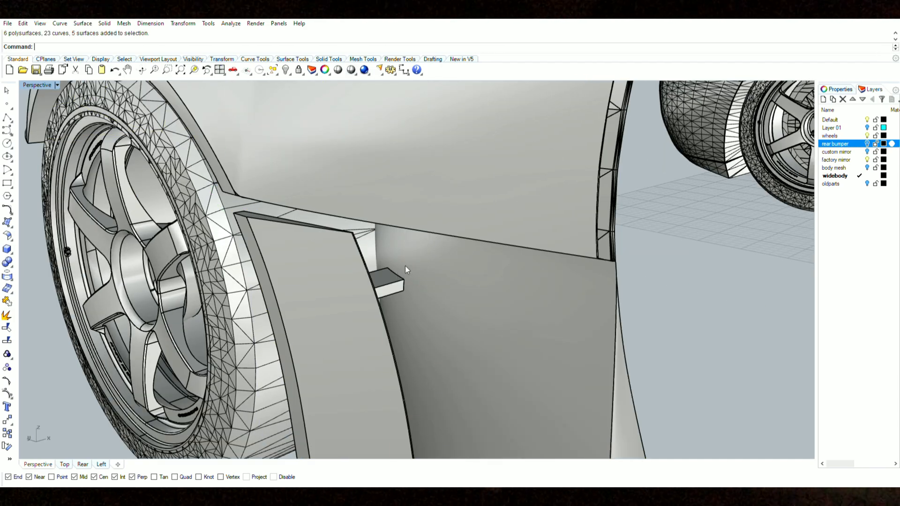
scroll(405, 265, "down", 5)
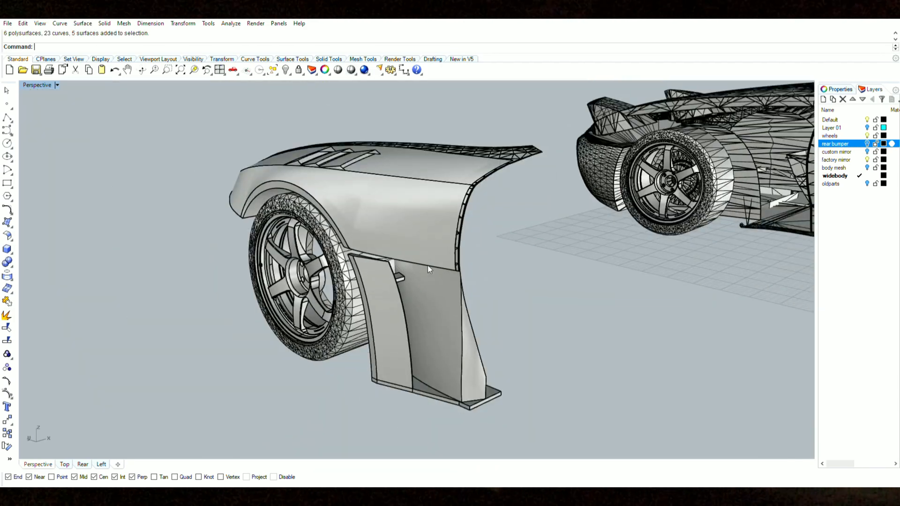
right_click_drag(434, 272, 469, 337)
scroll(340, 351, "up", 3)
scroll(339, 350, "down", 8)
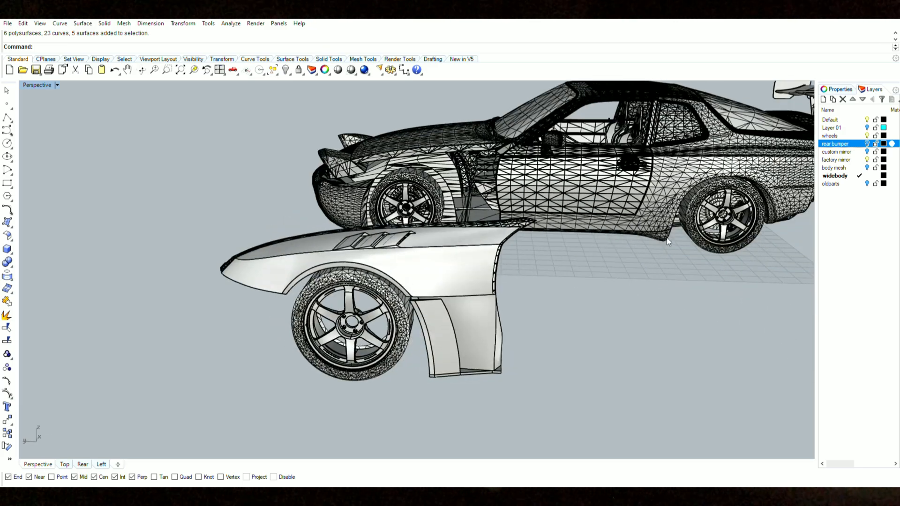
- Examine the fender's front profile and the slanted vents on its top surface
right_click_drag(561, 333, 459, 326)
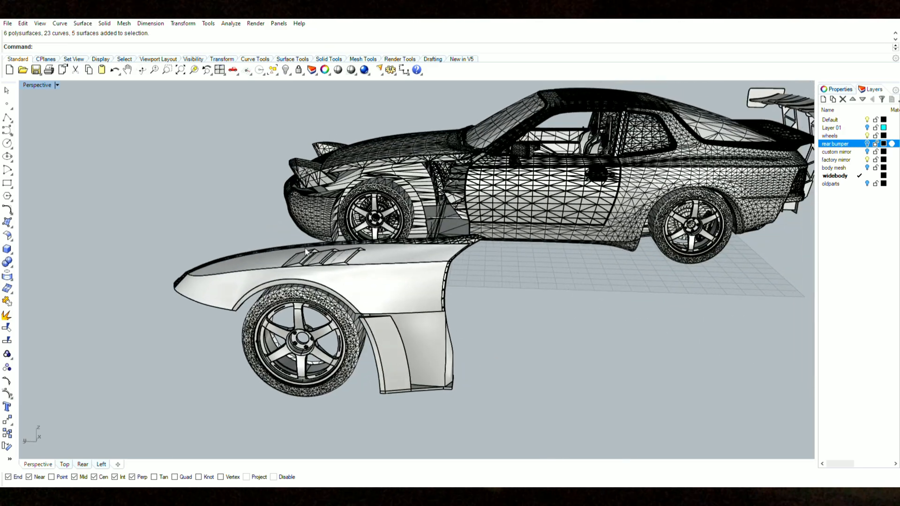
scroll(300, 248, "up", 5)
right_click_drag(221, 266, 537, 218)
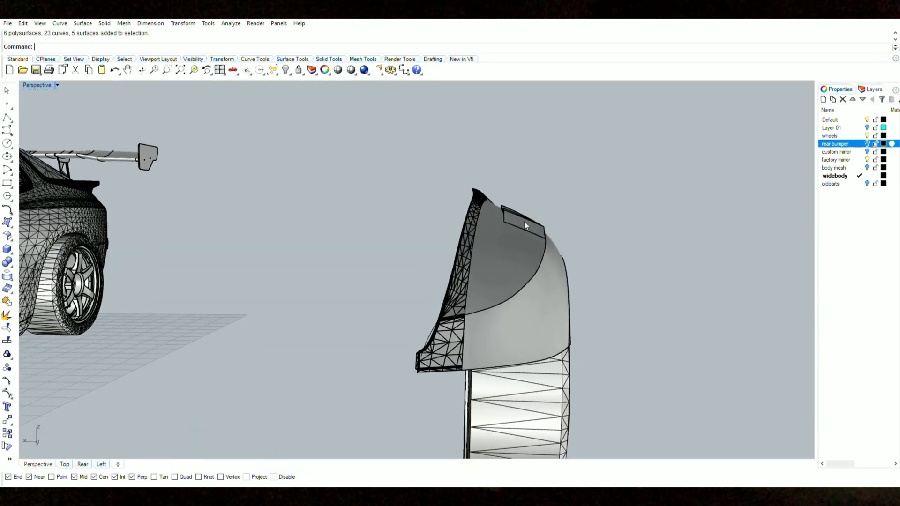
right_click_drag(594, 212, 321, 250)
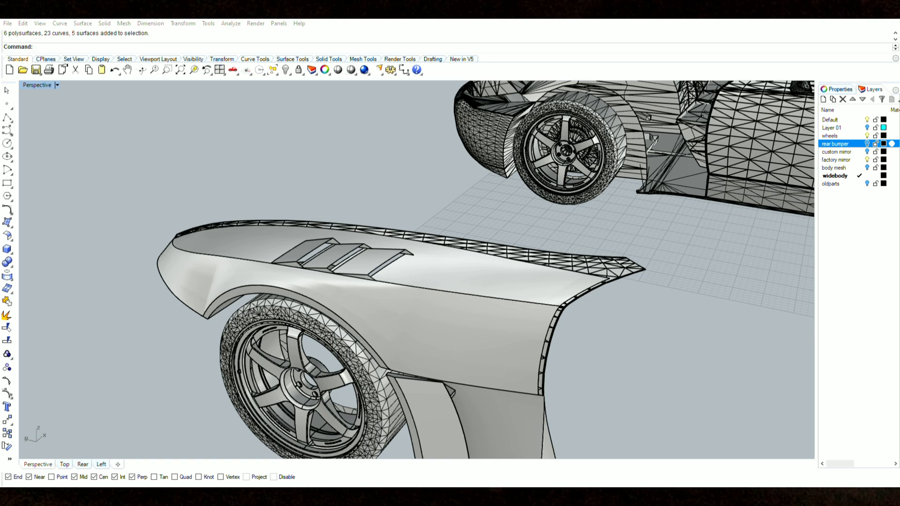
scroll(371, 286, "up", 10)
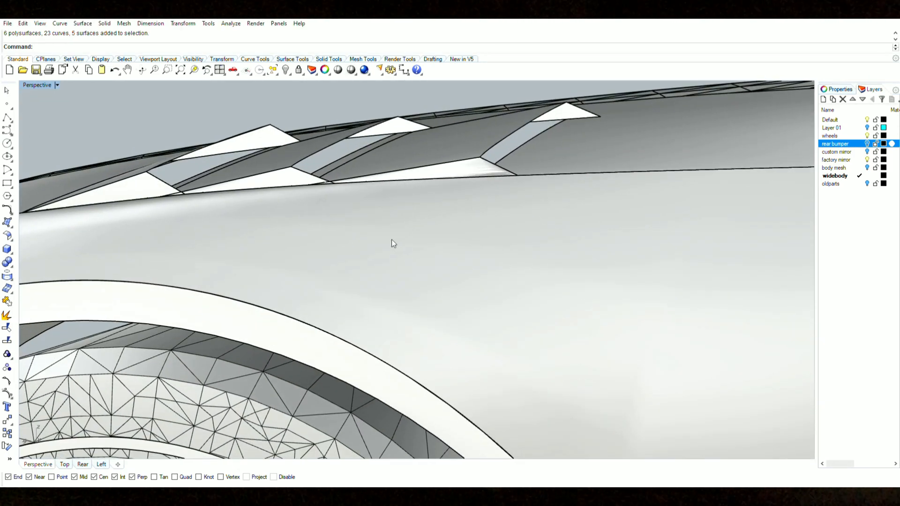
scroll(393, 242, "down", 10)
mouse_move(388, 249)
right_mouse_down()
mouse_move(424, 237)
mouse_move(390, 266)
right_mouse_up()
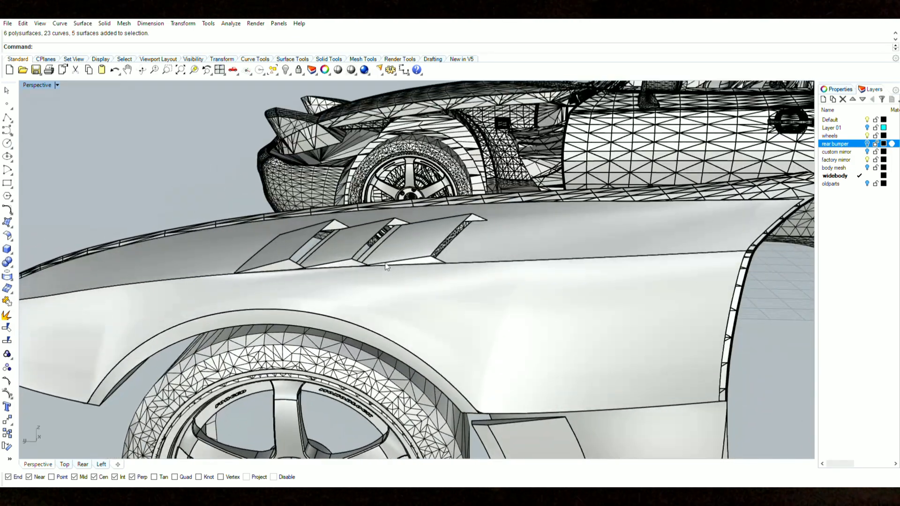
right_click_drag(359, 238, 264, 256)
right_click_drag(437, 256, 465, 252)
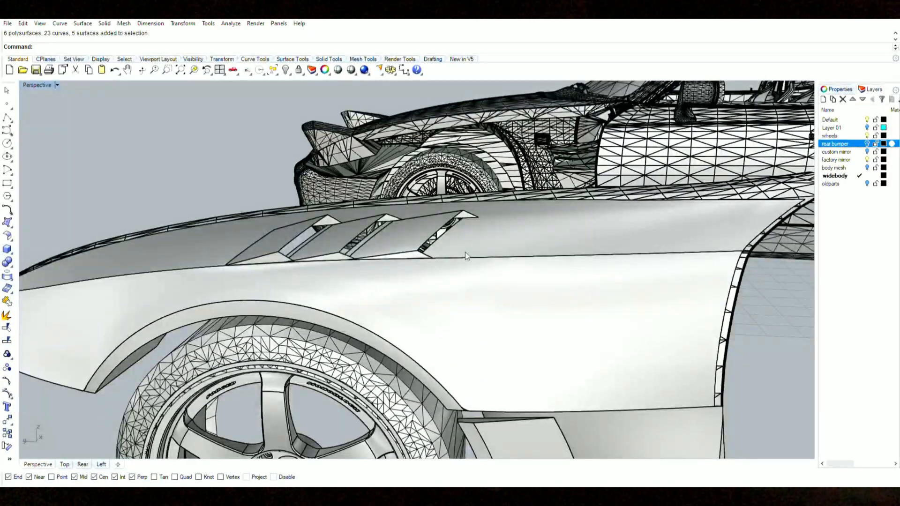
- Inspect the fender's wheel arch around the tire and the height of the vents from low and raised angles
right_click_drag(518, 375, 522, 429)
right_click_drag(460, 259, 403, 220)
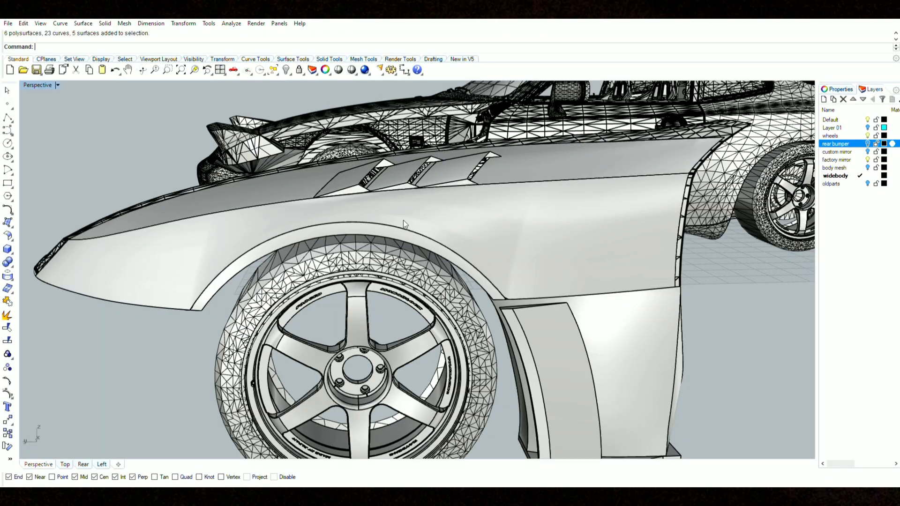
right_click_drag(325, 205, 322, 161)
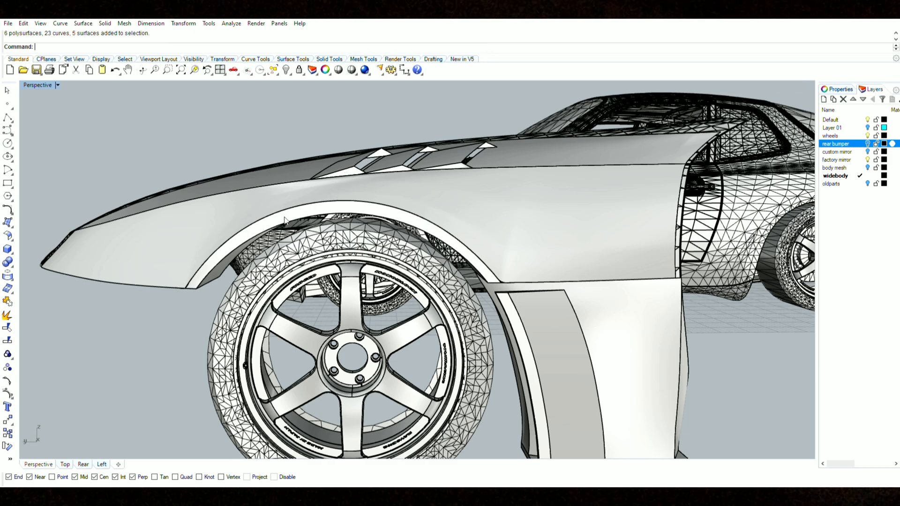
scroll(324, 205, "up", 2)
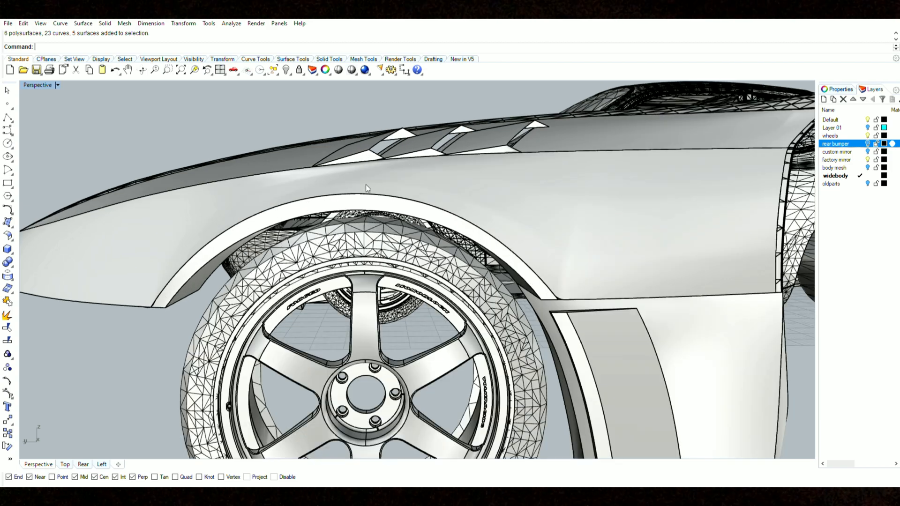
right_click_drag(200, 261, 159, 334)
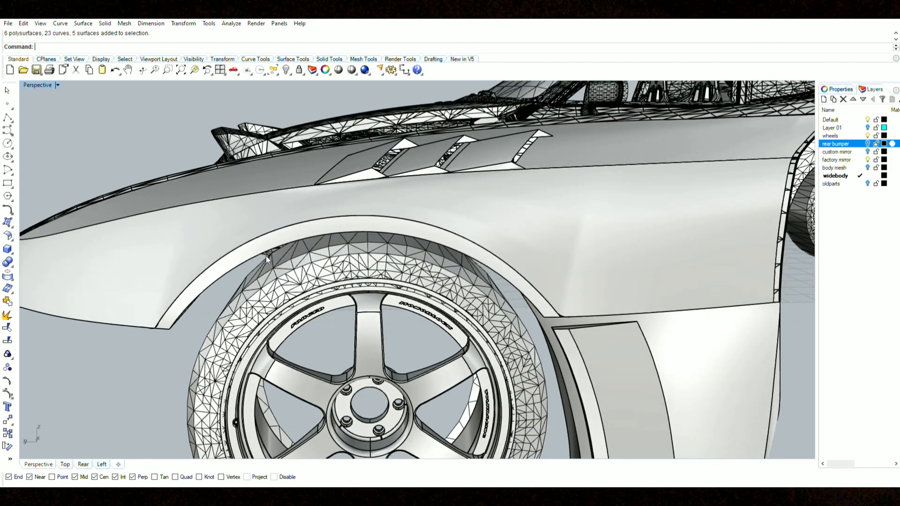
right_click_drag(506, 165, 461, 158)
right_click_drag(359, 142, 355, 216)
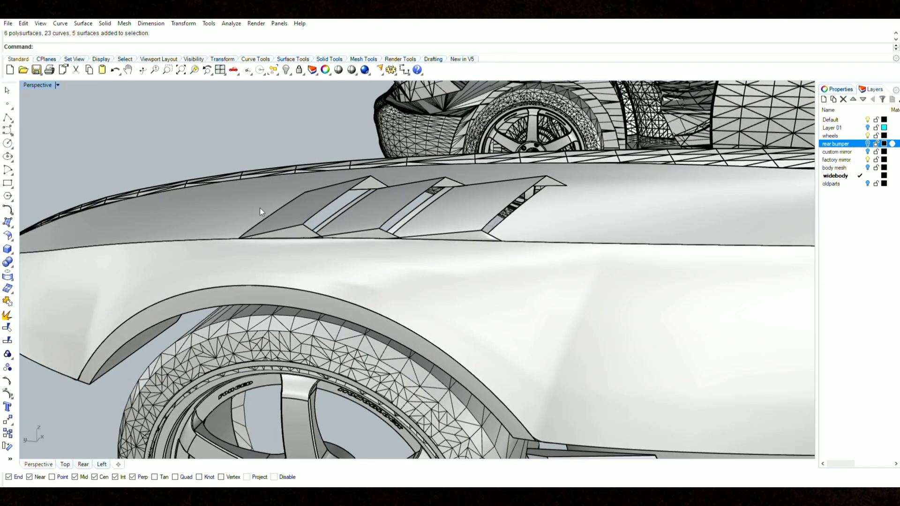
right_click_drag(279, 208, 356, 123)
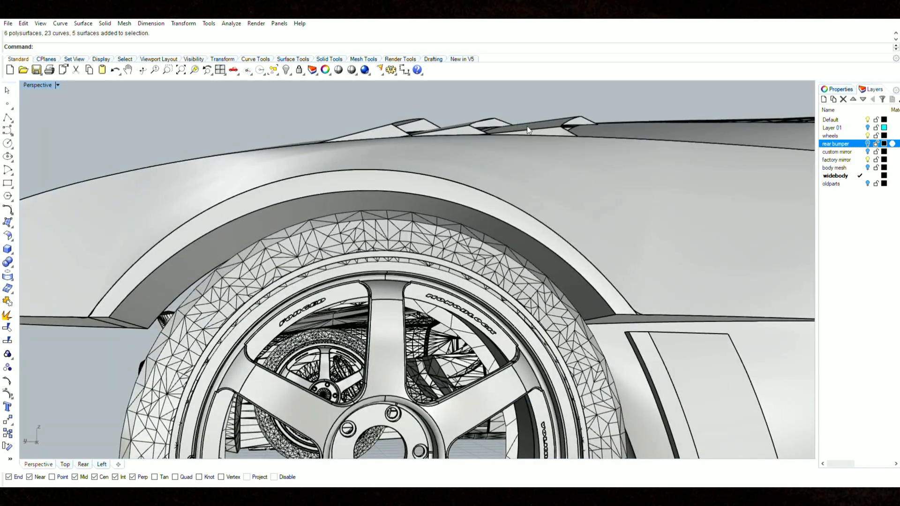
right_click_drag(555, 134, 300, 176)
mouse_move(379, 251)
right_mouse_down()
mouse_move(367, 196)
mouse_move(414, 200)
mouse_move(375, 225)
mouse_move(373, 249)
right_mouse_up()
right_click_drag(342, 430, 437, 384)
- Place the widebody fender parts on the car's front corner, zoom to them and clear the selection
left_click(488, 241)
left_click_drag(375, 256, 373, 254)
key("Return")
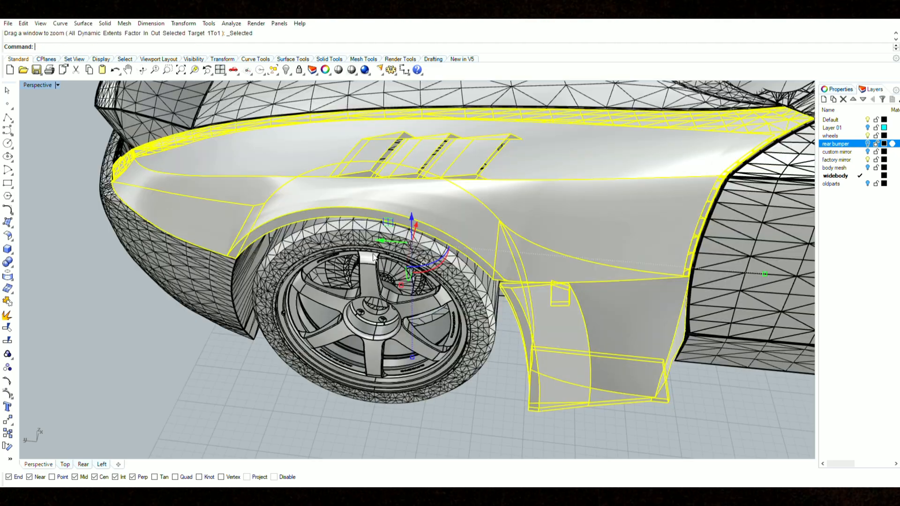
key("Escape")
scroll(338, 374, "down", 10)
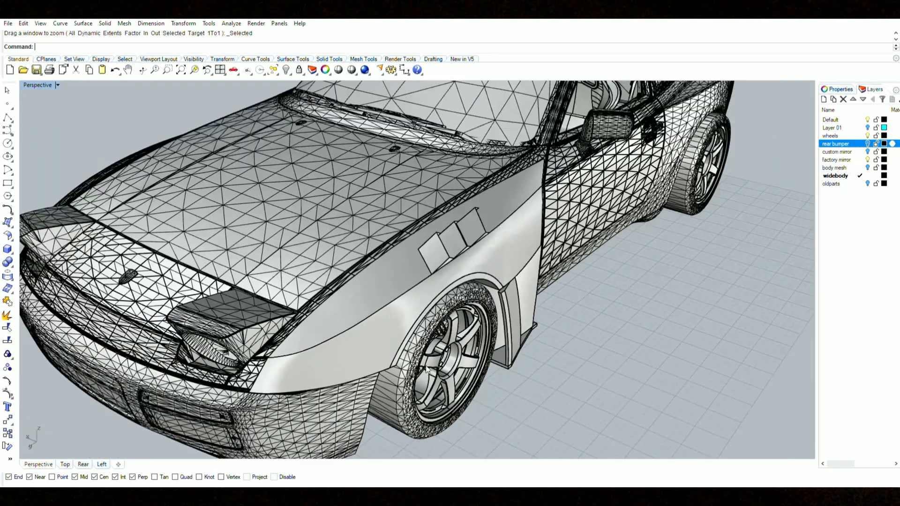
right_click_drag(427, 370, 406, 350)
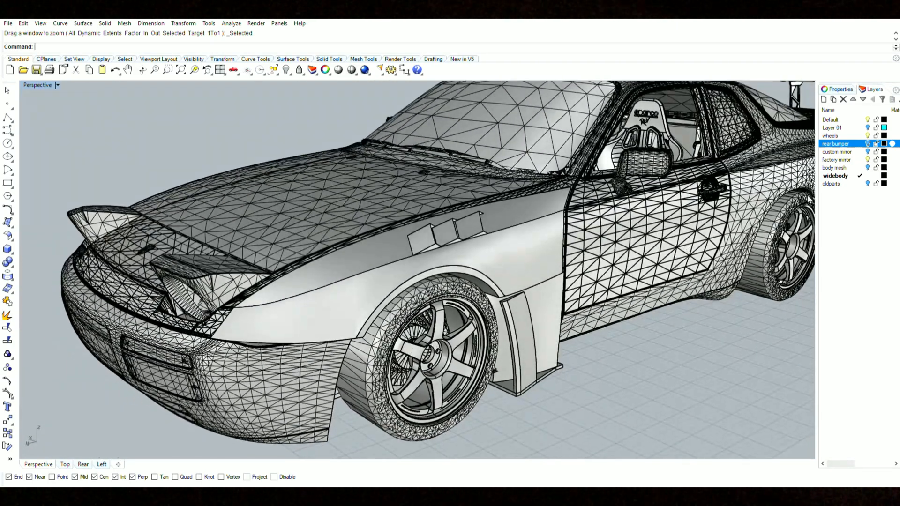
- Compare the widebody fender with the original fender by temporarily showing the oldparts layer and selecting the original
left_click(869, 183)
right_click_drag(621, 259, 542, 343)
left_click(450, 263)
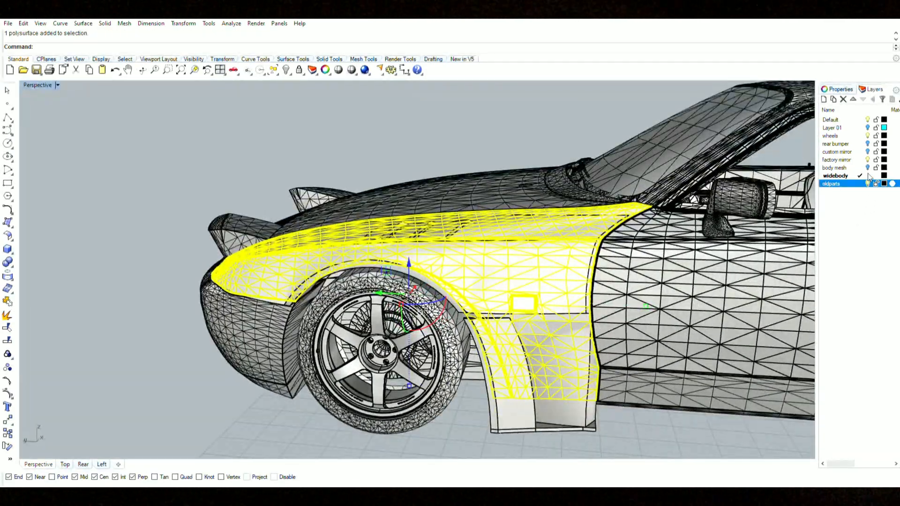
left_click(867, 184)
- Examine how far the mounted fender flares from the body, from the front and from behind the front wheel
right_click_drag(444, 154, 601, 141)
scroll(500, 221, "up", 5)
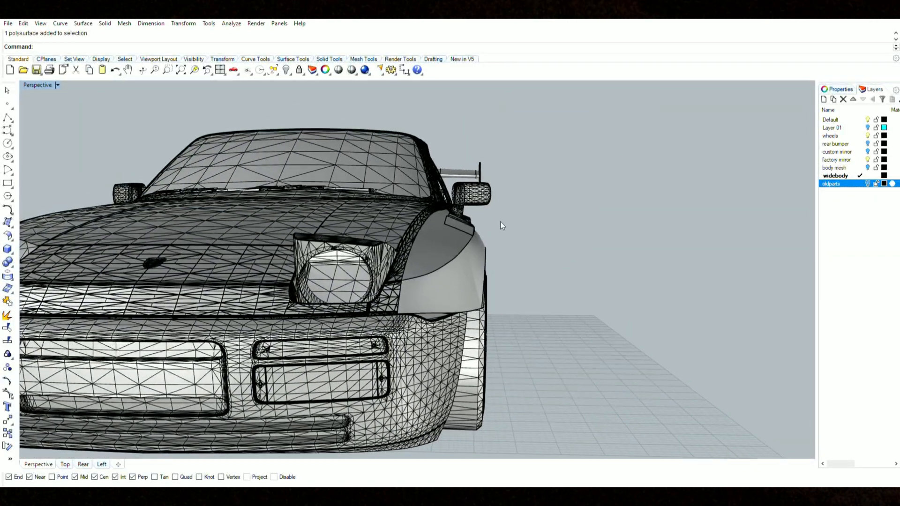
right_click_drag(502, 223, 372, 257)
scroll(398, 234, "down", 3)
right_click_drag(290, 311, 332, 287)
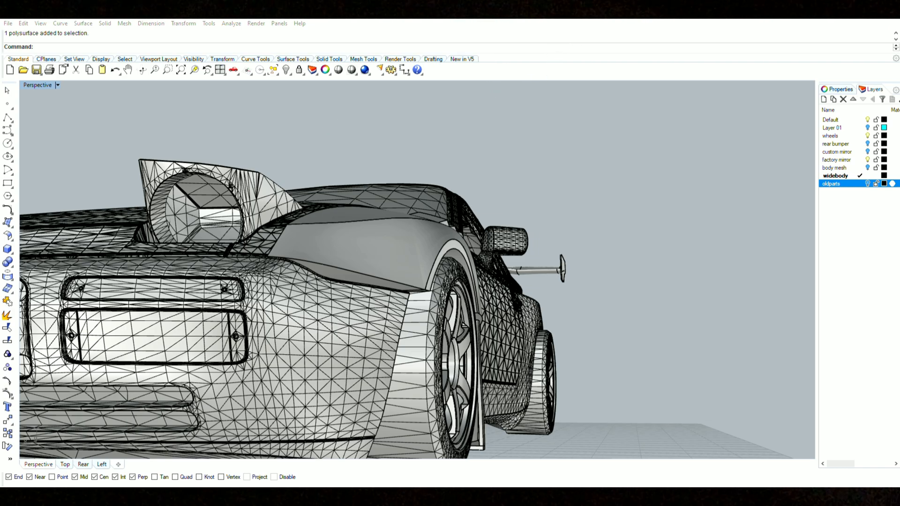
right_click_drag(335, 267, 377, 284)
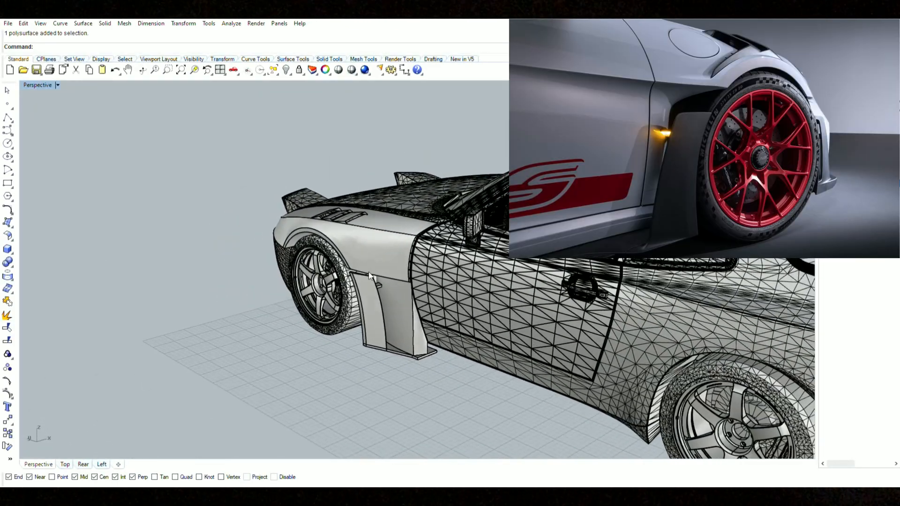
right_click_drag(396, 335, 339, 312)
left_click(340, 314)
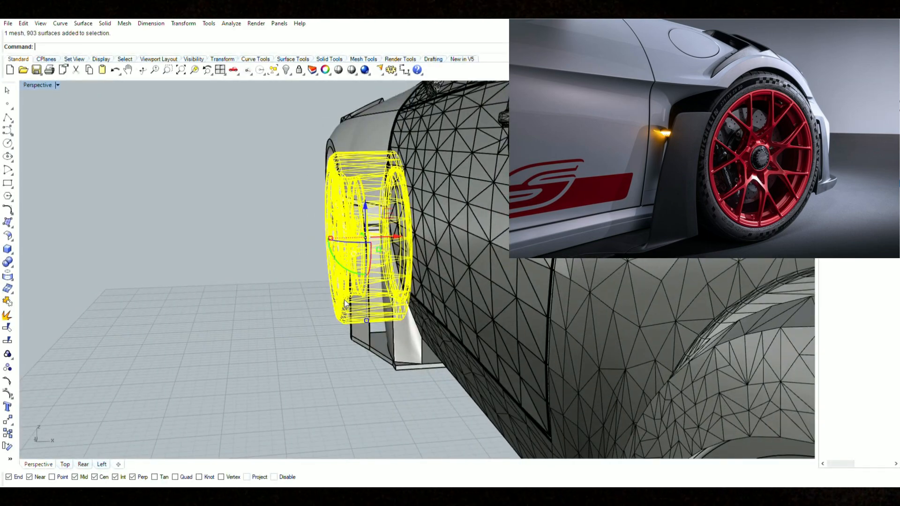
left_click(319, 339)
scroll(339, 243, "up", 6)
right_click_drag(344, 253, 250, 227)
scroll(463, 272, "down", 5)
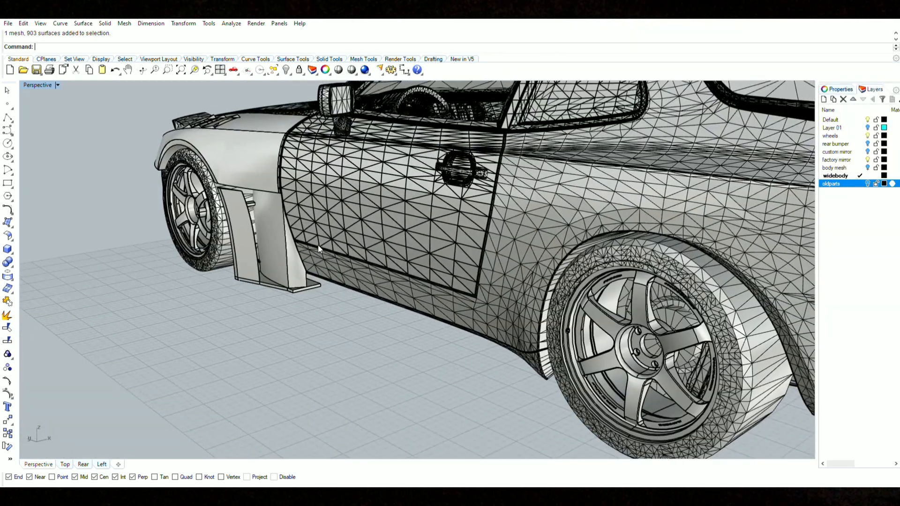
- Inspect the mounted fender against the whole car, including the door, side sill and lower end of its rear panels
scroll(432, 284, "down", 7)
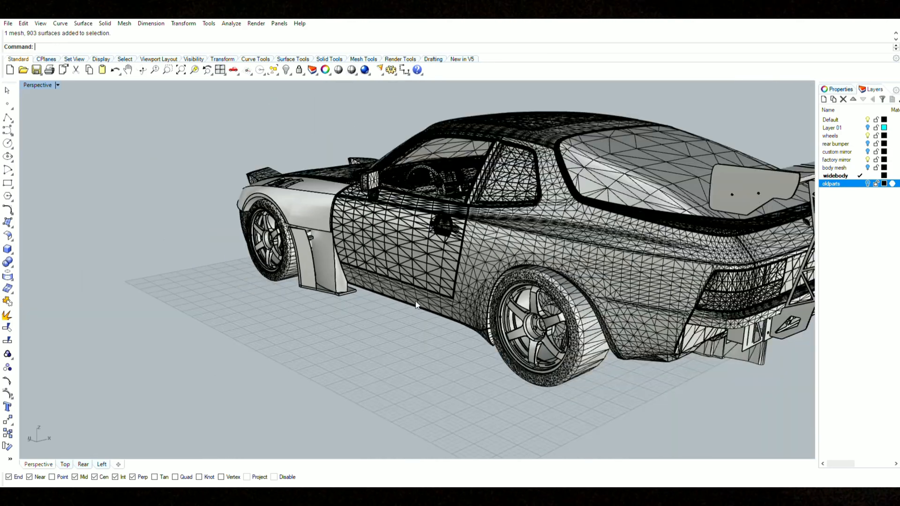
scroll(412, 195, "up", 10)
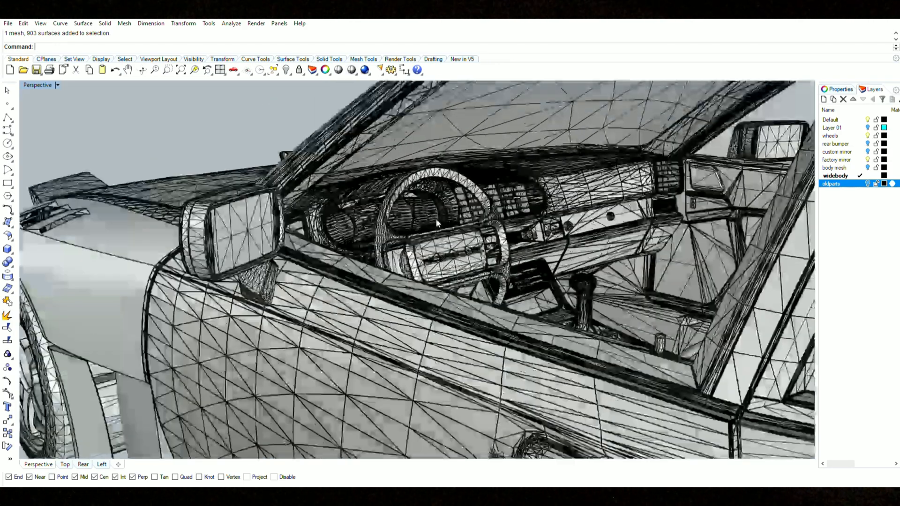
scroll(428, 234, "down", 8)
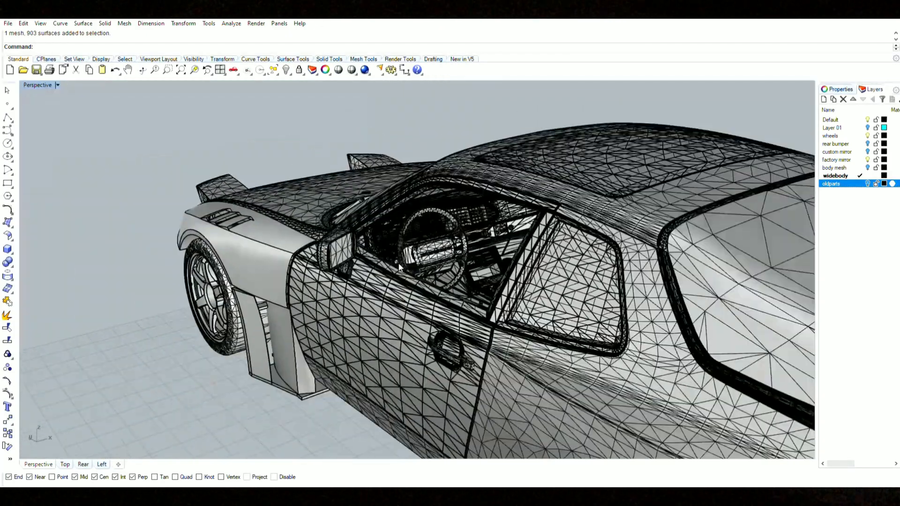
right_click_drag(428, 218, 425, 187, "shift")
scroll(291, 325, "up", 8)
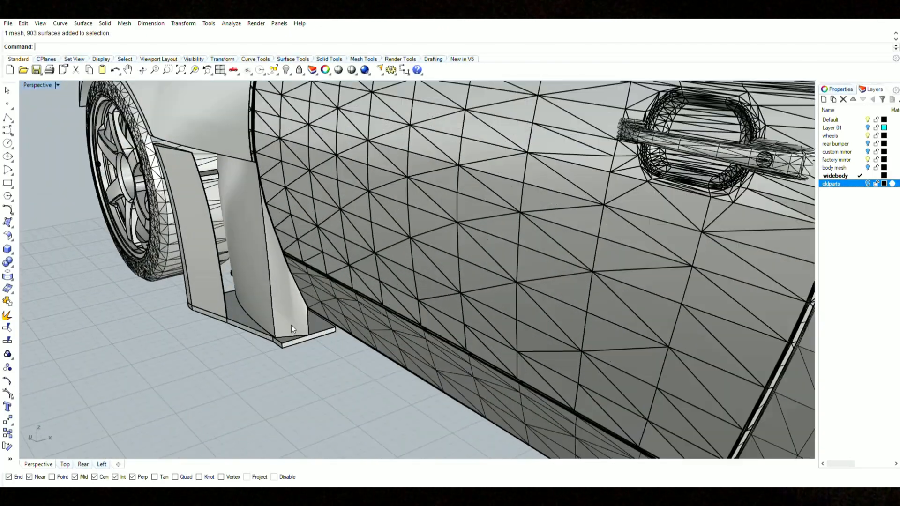
scroll(297, 310, "down", 5)
scroll(294, 272, "up", 3)
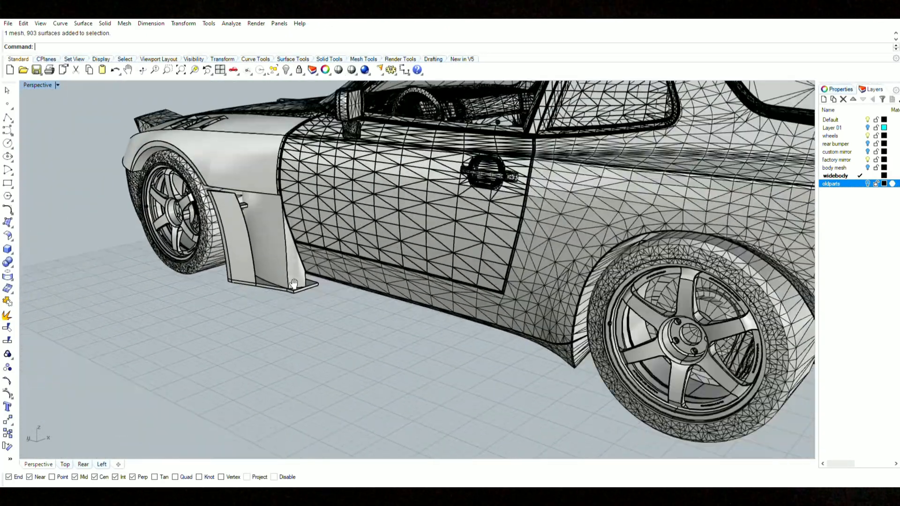
right_click_drag(270, 280, 389, 292)
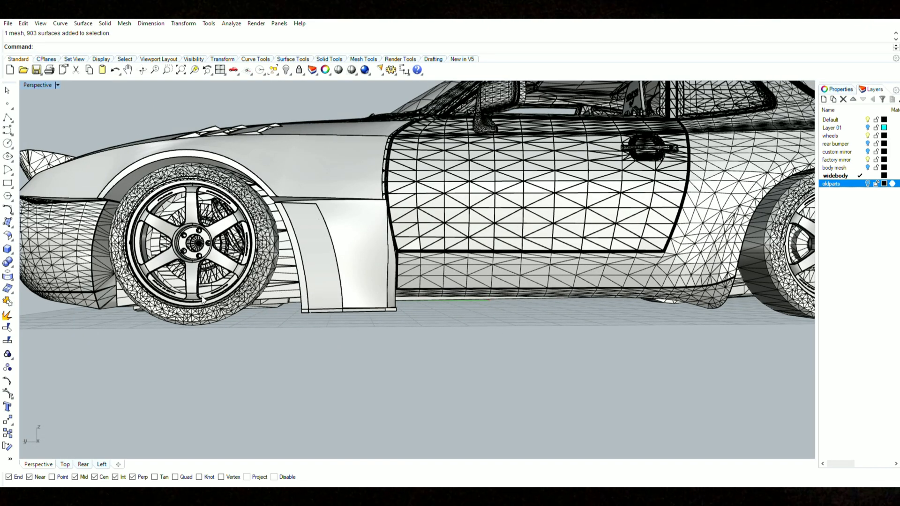
- Inspect the mounted front fender's lower rear panels and base plate where they meet the door and side sill
right_click_drag(230, 314, 293, 305)
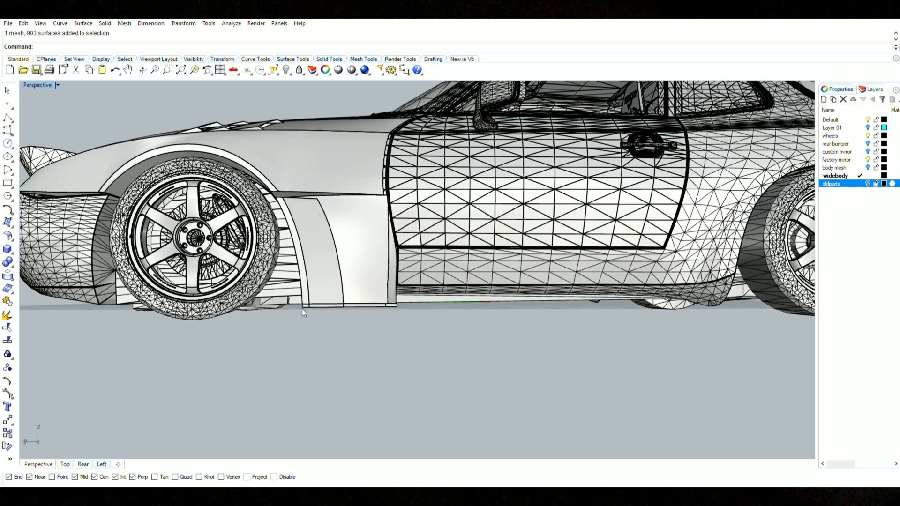
right_click_drag(303, 307, 353, 303)
scroll(351, 302, "up", 5)
right_click_drag(428, 305, 353, 299)
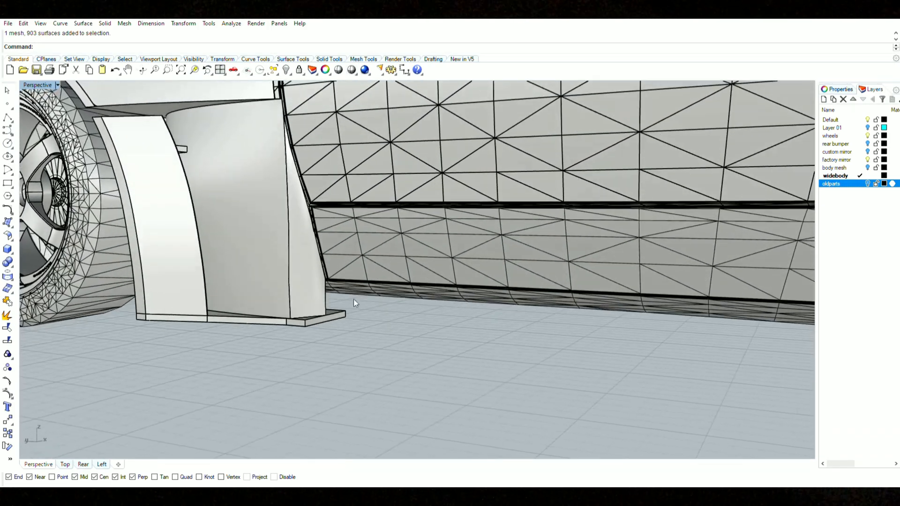
scroll(255, 336, "down", 5)
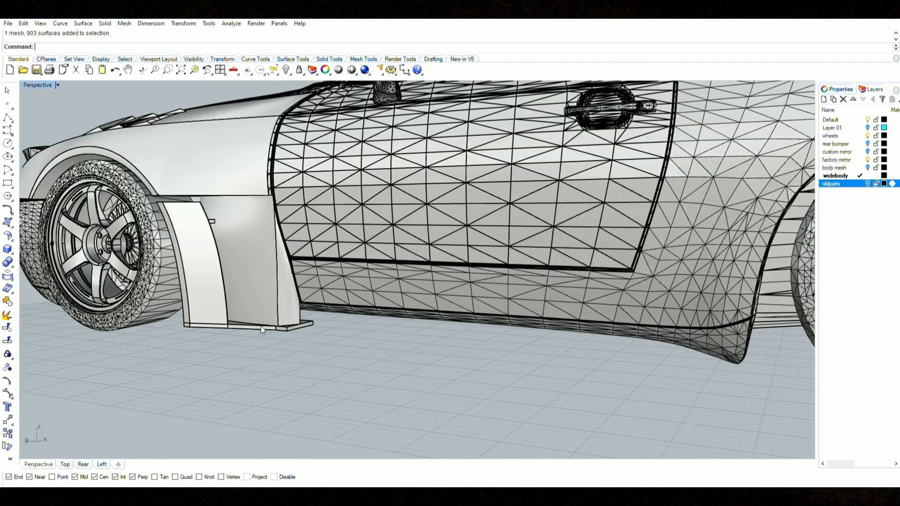
scroll(271, 309, "up", 3)
right_click_drag(271, 301, 254, 317)
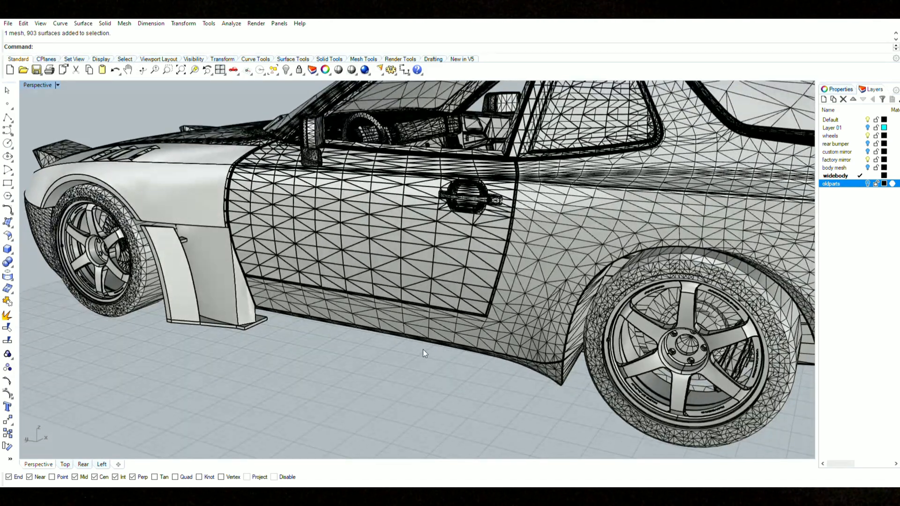
- Examine the stock rear quarter panel and the area around the rear wheel, from the door back to the wing
right_click_drag(482, 380, 463, 235)
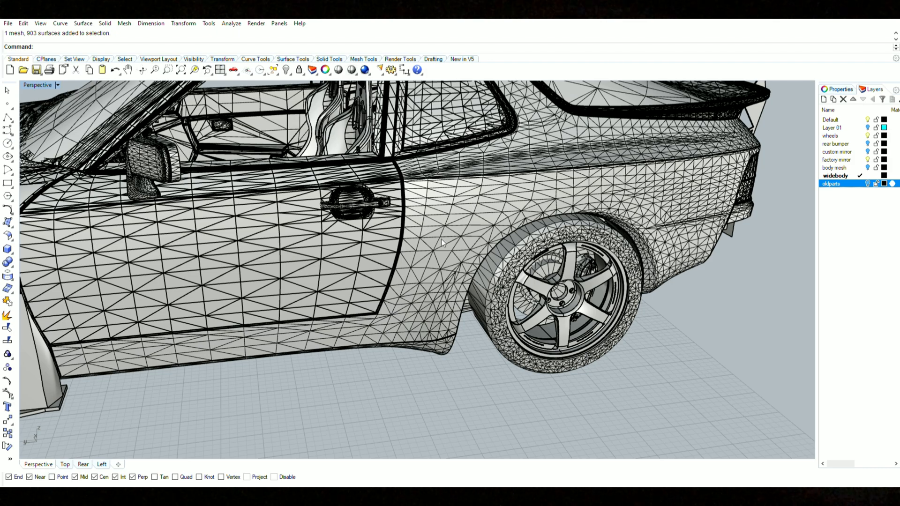
scroll(431, 241, "down", 2)
right_click_drag(442, 272, 500, 249)
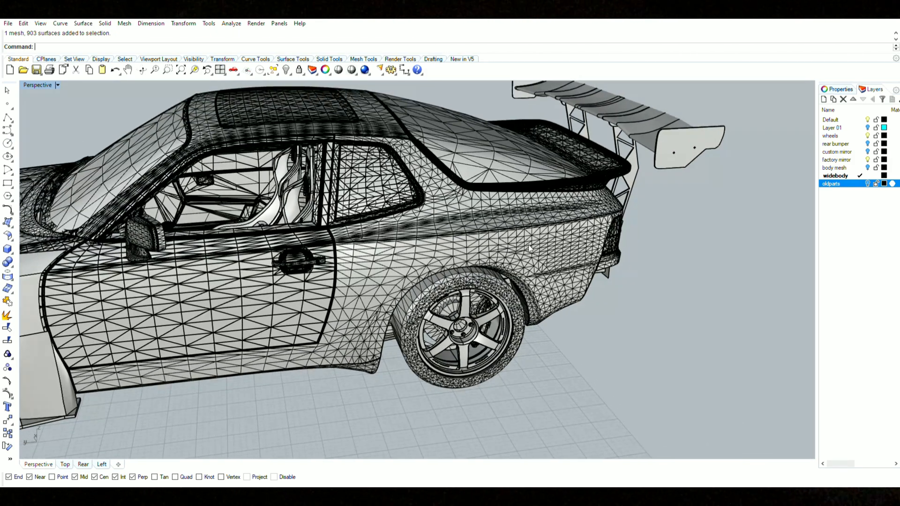
right_click_drag(272, 320, 113, 379)
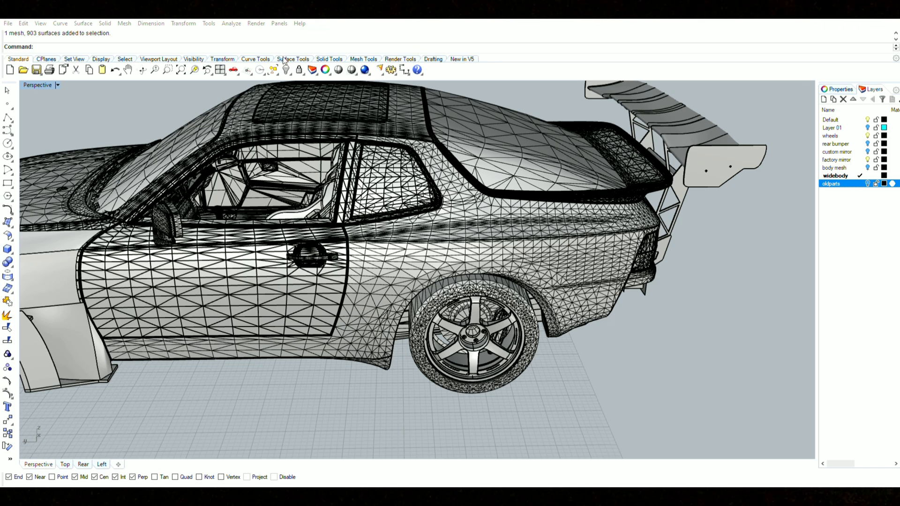
right_click_drag(467, 327, 488, 305)
scroll(512, 282, "up", 3)
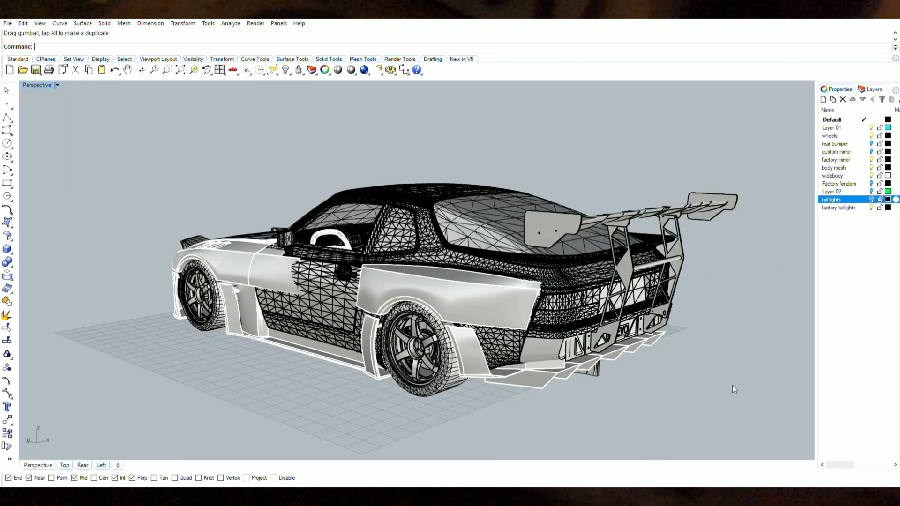
- Review the complete widebody kit on the car from the rear three-quarter angle and from behind the wing
mouse_move(454, 280)
right_mouse_down()
mouse_move(451, 273)
mouse_move(490, 292)
mouse_move(457, 289)
right_mouse_up()
scroll(450, 276, "up", 2)
scroll(455, 287, "up", 2)
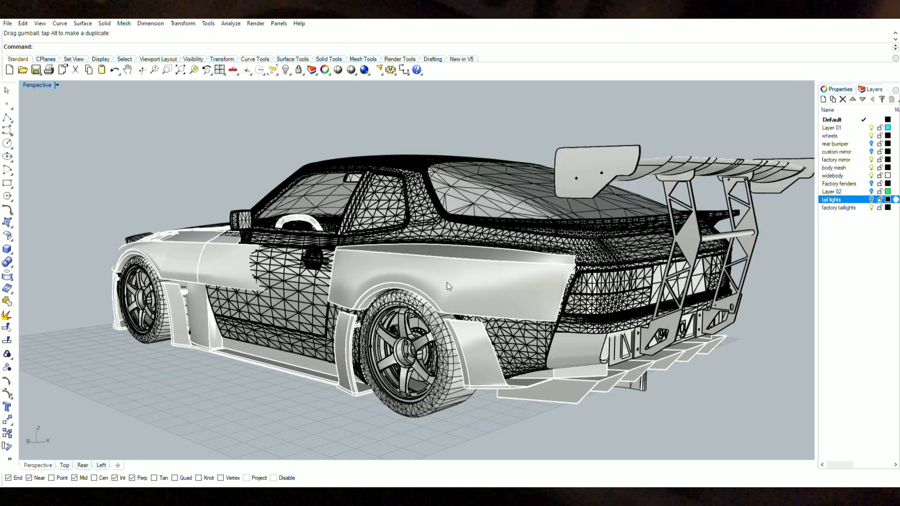
right_click_drag(473, 236, 524, 336)
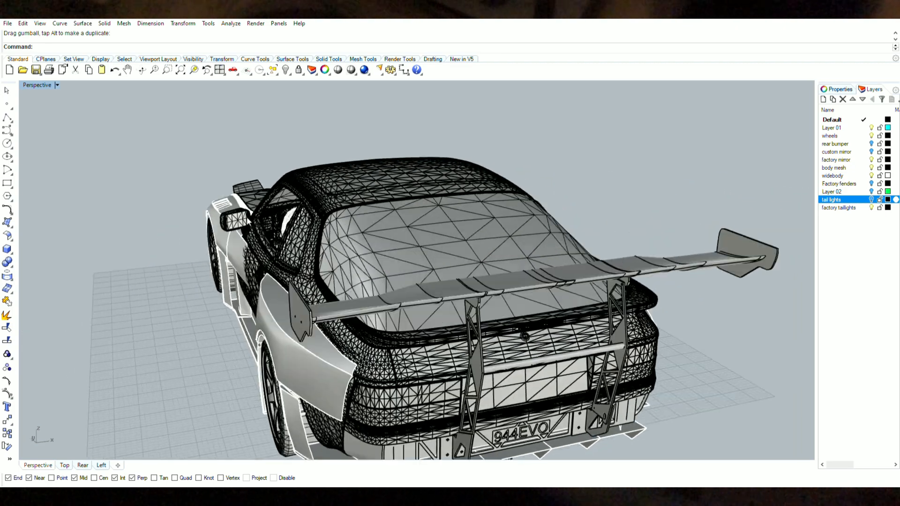
right_click_drag(263, 332, 397, 322)
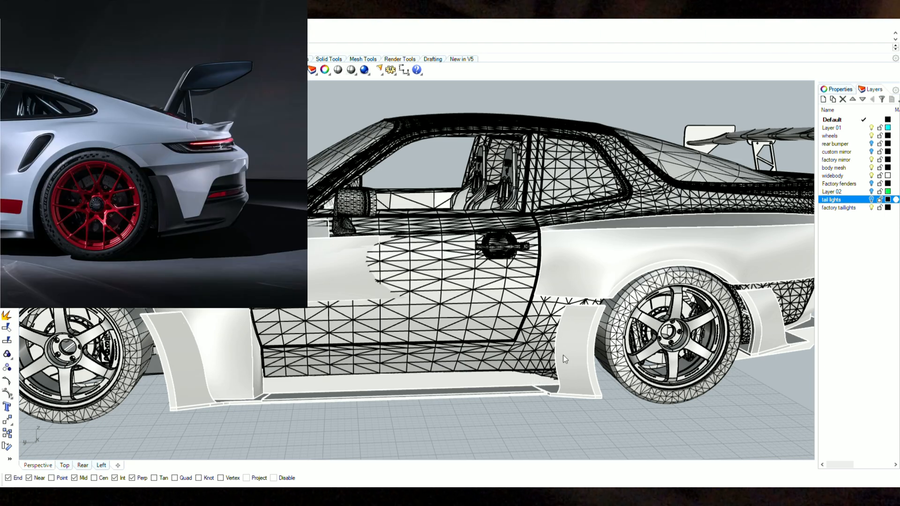
- Examine the rear fender, the panels on both sides of the rear wheel, and the side skirt
right_click_drag(611, 379, 488, 319)
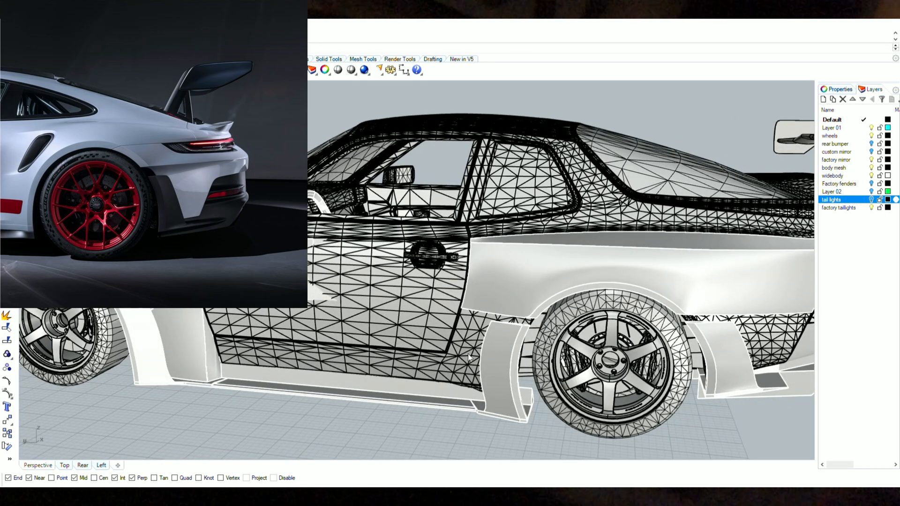
right_click_drag(502, 358, 491, 349)
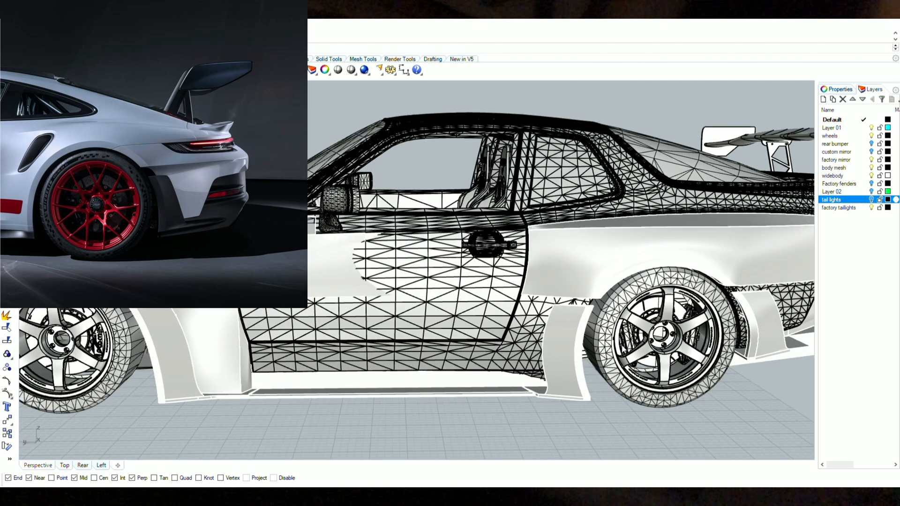
mouse_move(715, 361)
right_mouse_down()
mouse_move(621, 355)
mouse_move(724, 360)
mouse_move(713, 360)
right_mouse_up()
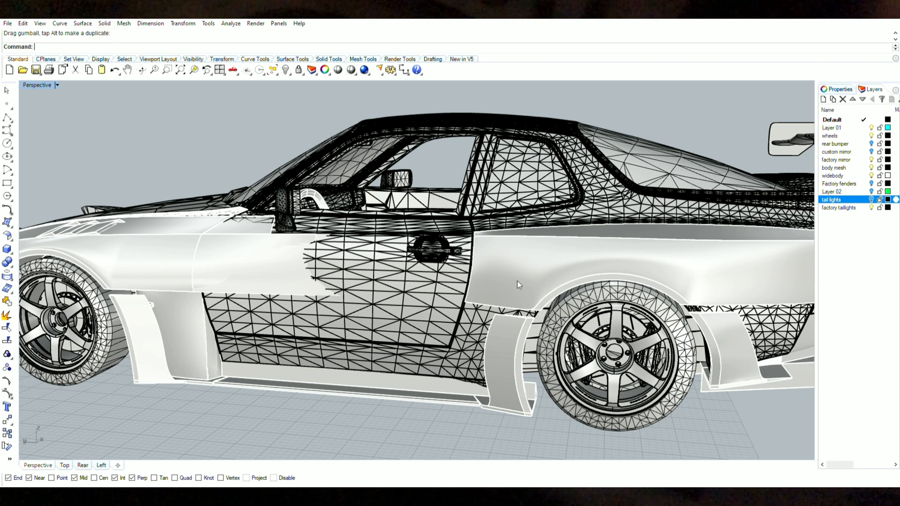
right_click_drag(475, 315, 404, 385)
right_click_drag(496, 340, 322, 334)
scroll(401, 340, "down", 3)
right_click_drag(440, 337, 524, 369)
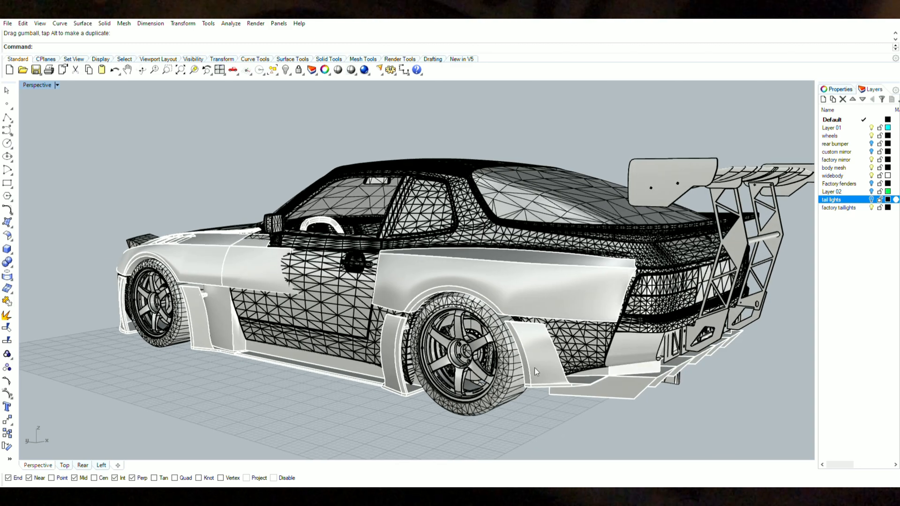
- Select the front fender where it extends onto the door and study the kit's side profile from low angles
right_click_drag(600, 370, 538, 360)
right_click_drag(462, 368, 277, 288)
left_click(276, 276)
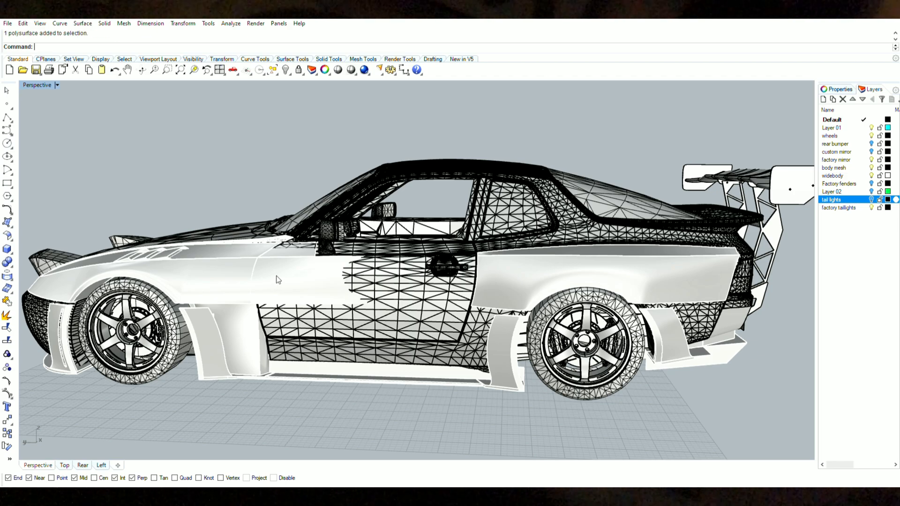
right_click_drag(319, 411, 241, 305)
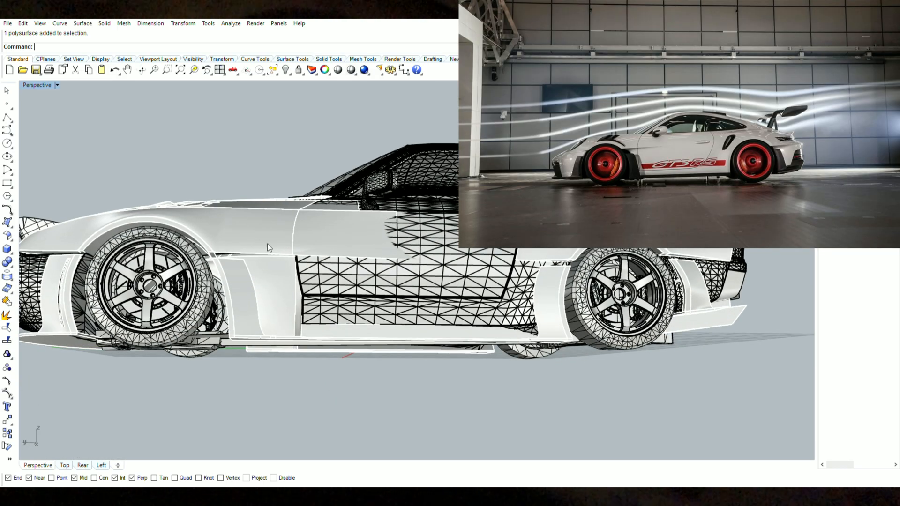
scroll(267, 245, "up", 2)
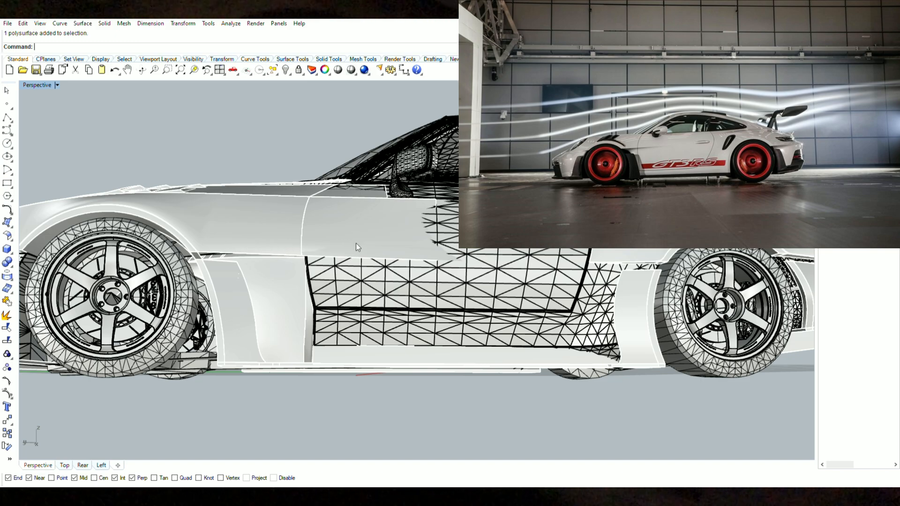
right_click_drag(375, 257, 269, 312)
right_click_drag(428, 298, 516, 349)
right_click_drag(452, 352, 582, 265)
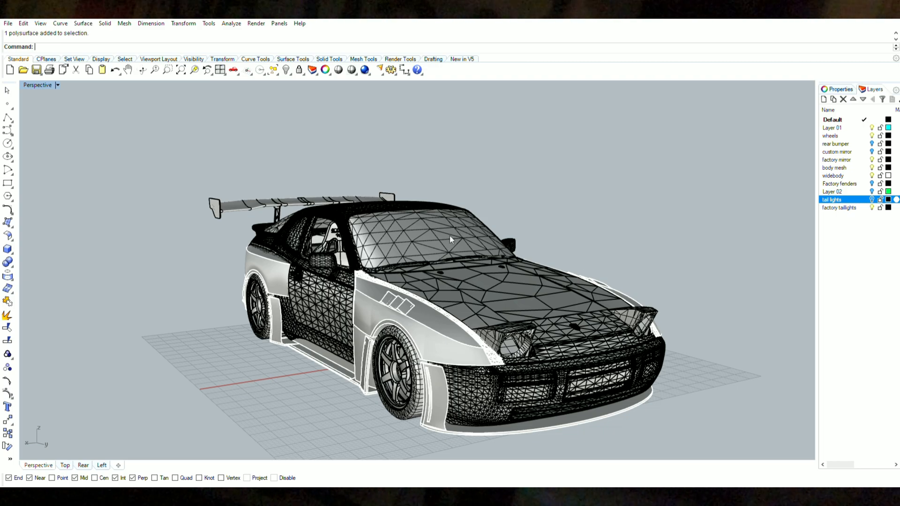
- Inspect the kit on the other side of the car and compare the front and rear fender widths from above
right_click_drag(460, 243, 499, 242)
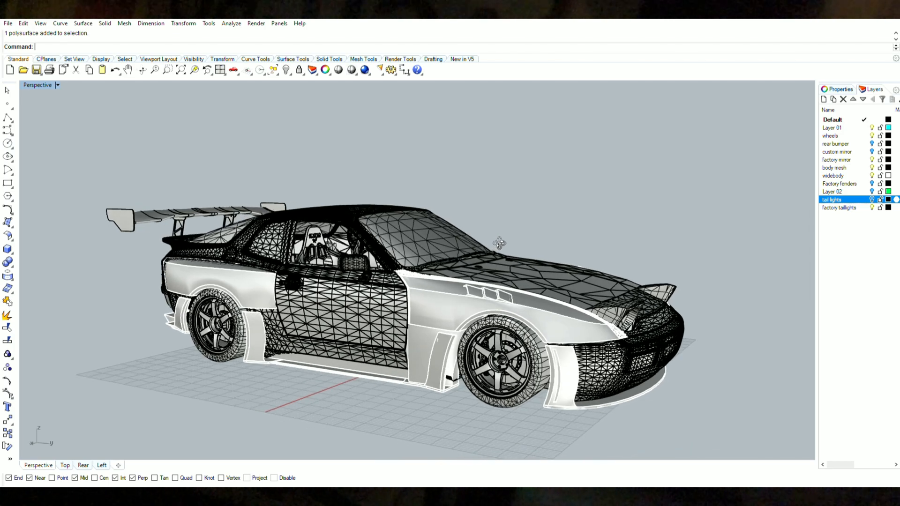
scroll(426, 302, "up", 4)
right_click_drag(425, 302, 310, 351)
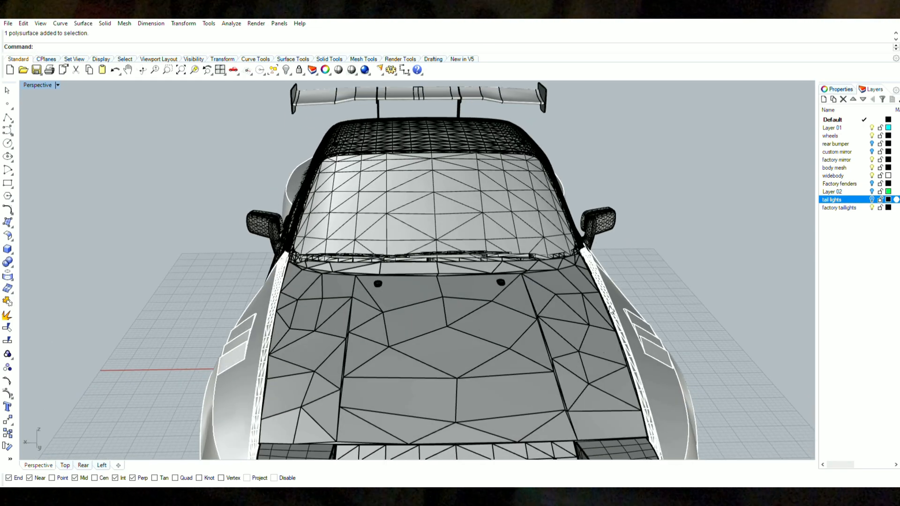
scroll(520, 274, "down", 5)
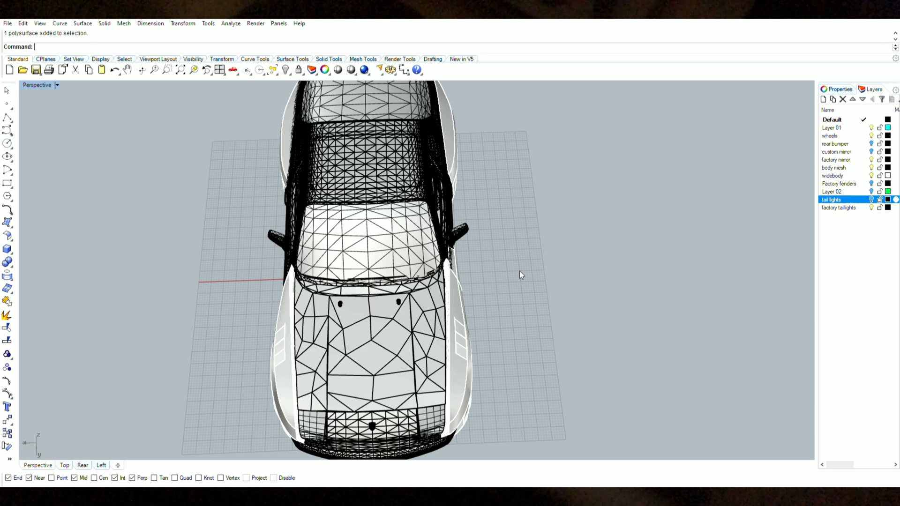
right_click_drag(528, 255, 539, 262)
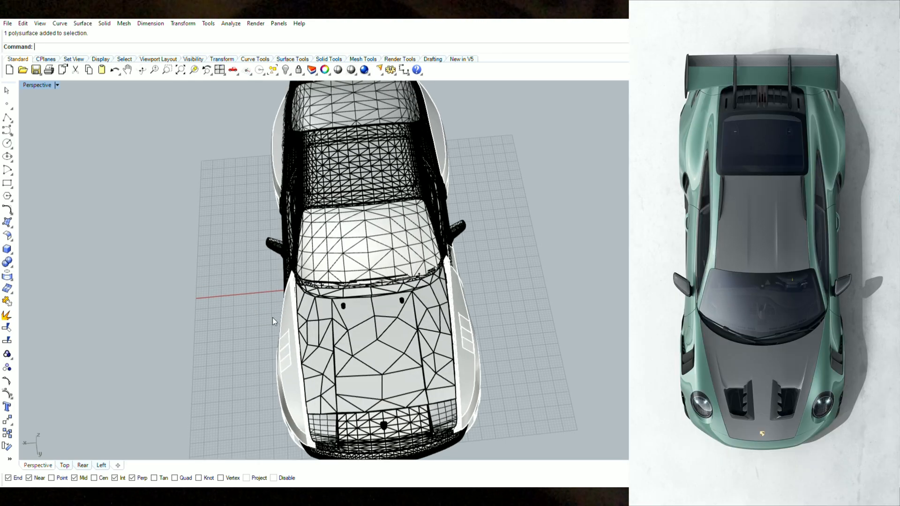
right_click_drag(459, 233, 462, 279)
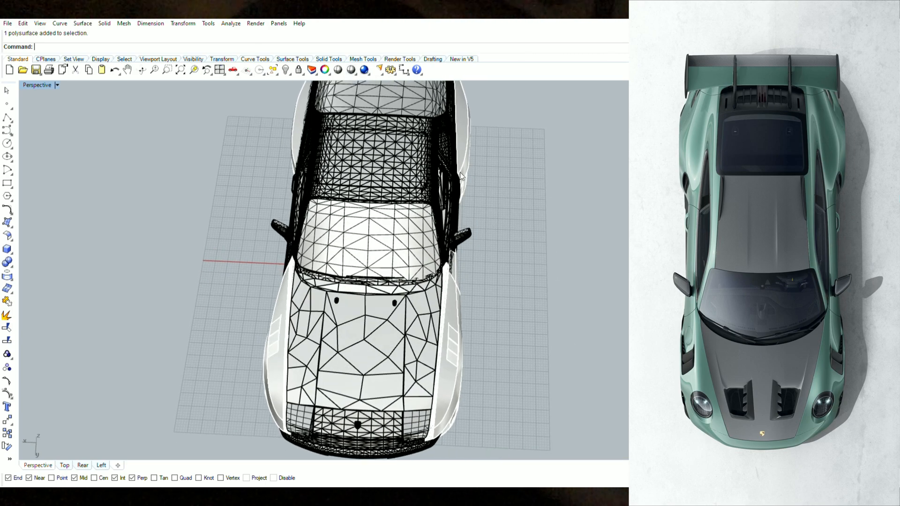
mouse_move(475, 247)
right_mouse_down()
mouse_move(494, 245)
mouse_move(487, 249)
right_mouse_up()
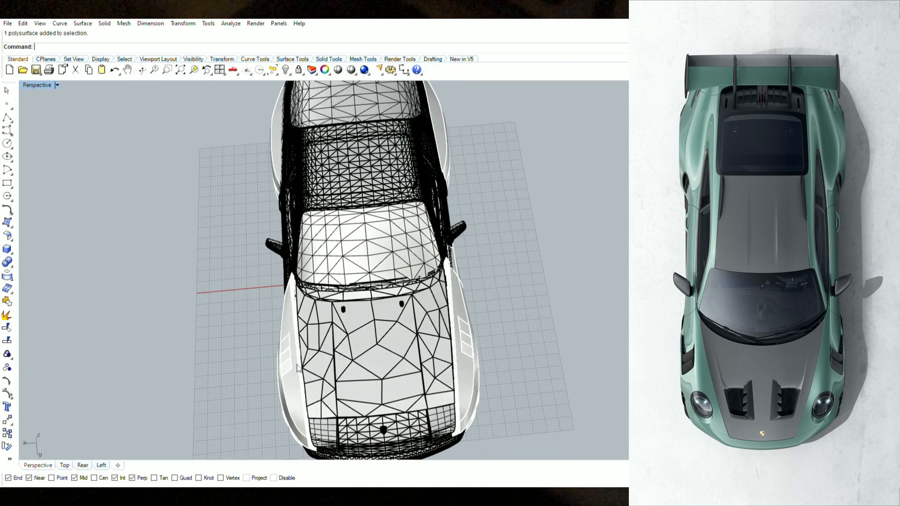
- Review how the front and rear fenders flow along the body from both front corners and the rear quarter
right_click_drag(298, 369, 242, 301)
scroll(450, 277, "up", 4)
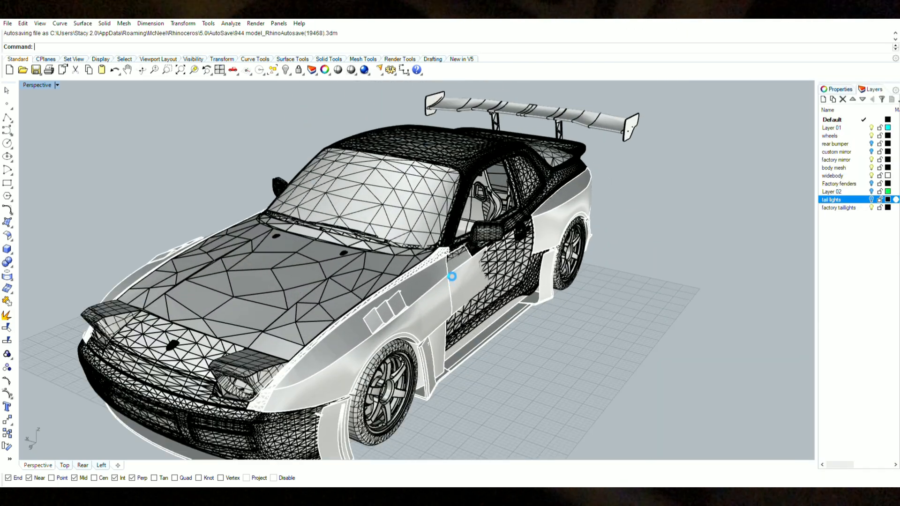
right_click_drag(439, 260, 319, 330)
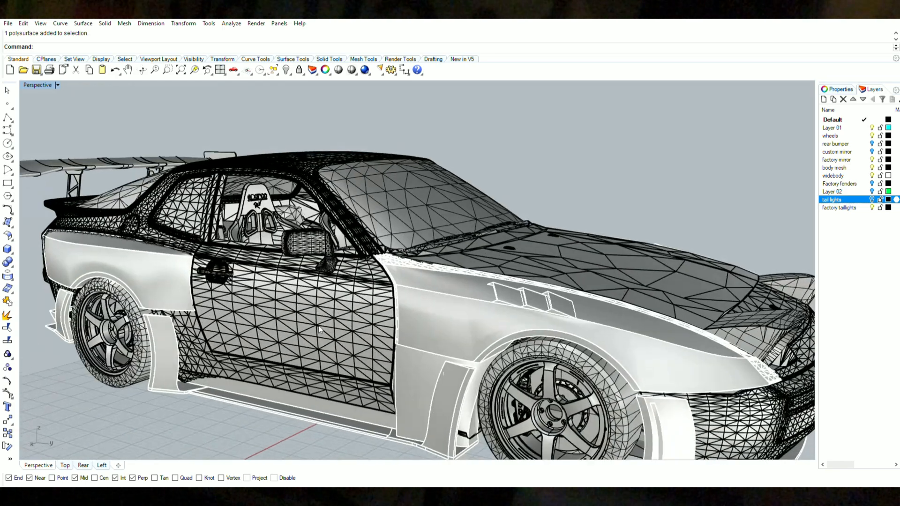
scroll(408, 302, "down", 4)
right_click_drag(246, 312, 182, 317)
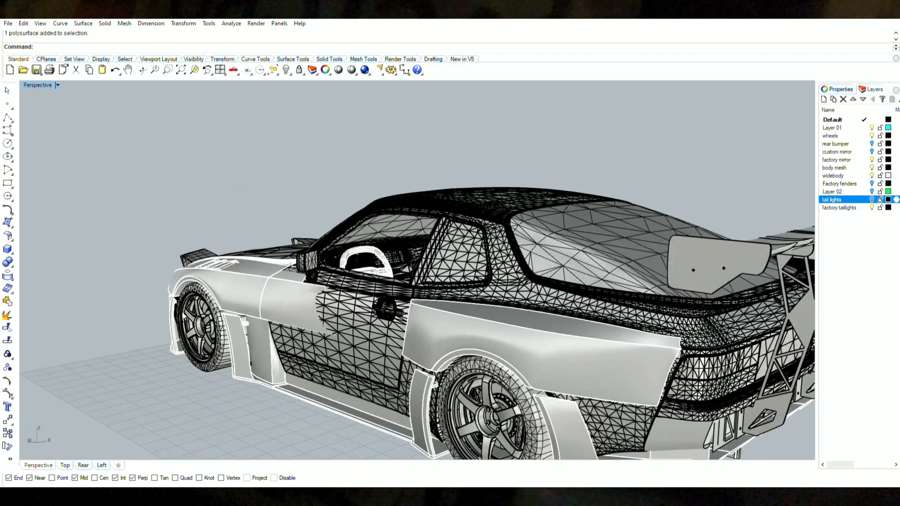
- Examine the slotted mounting bracket between the curved panel and the inner panel behind the front wheel
scroll(181, 318, "up", 2)
scroll(180, 318, "up", 5)
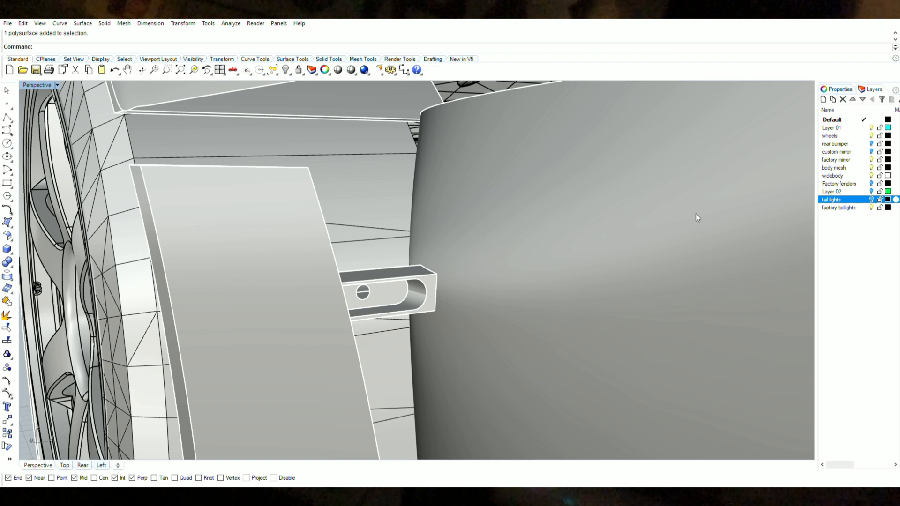
right_click_drag(622, 259, 468, 243)
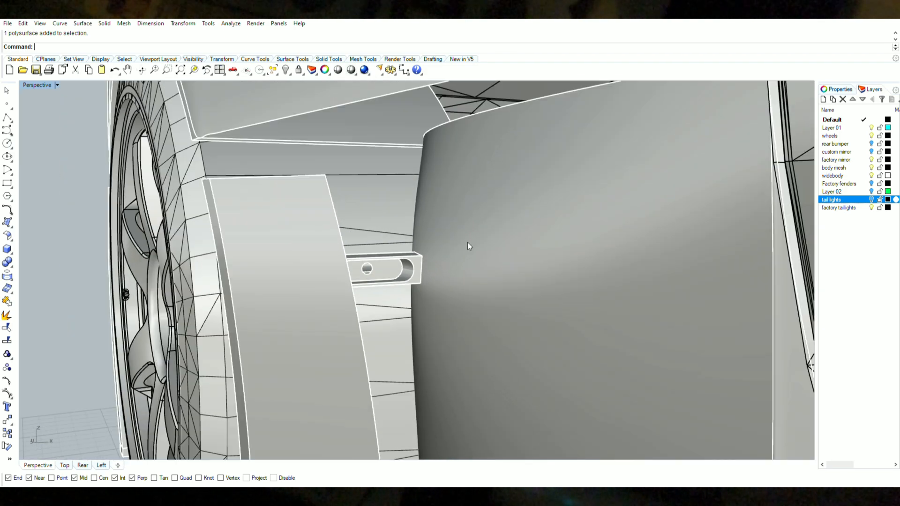
scroll(468, 243, "down", 2)
scroll(416, 263, "down", 2)
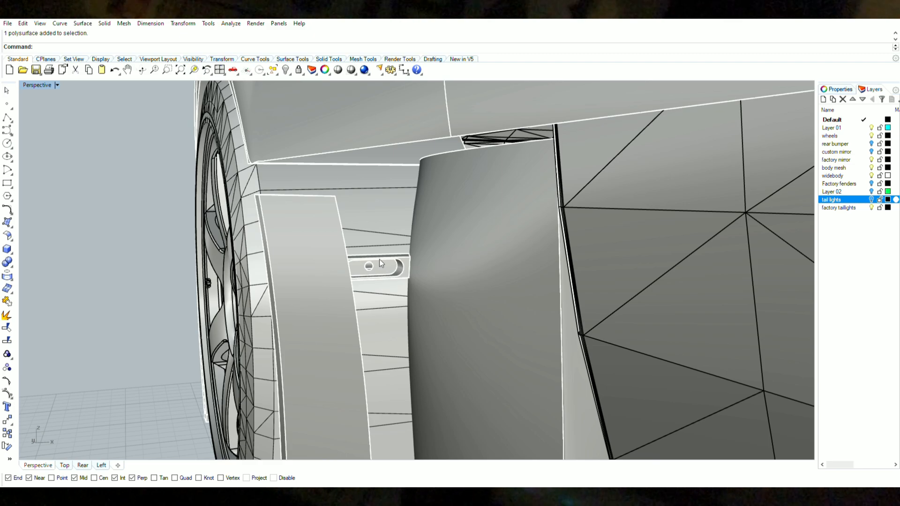
scroll(378, 260, "up", 2)
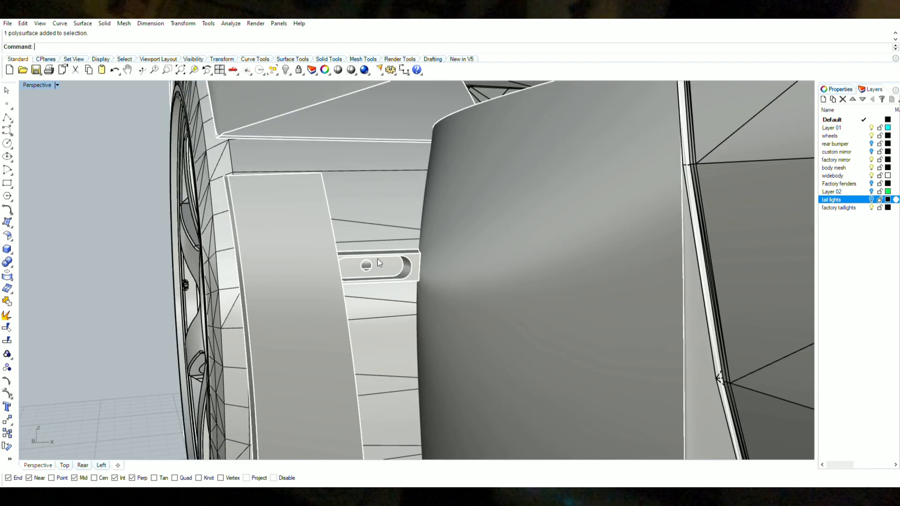
right_click_drag(381, 267, 413, 274)
scroll(355, 263, "down", 5)
scroll(355, 264, "down", 6)
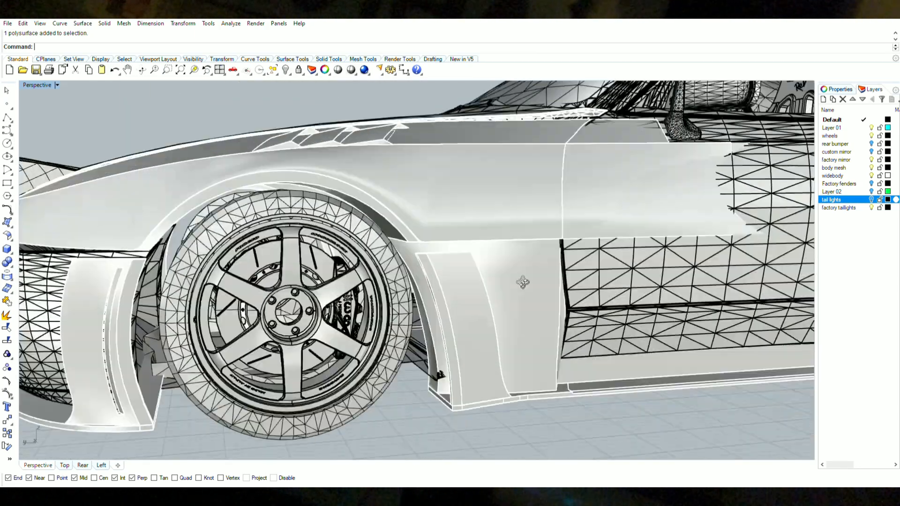
- Inspect the mounting bracket joining the front corner panel to the bumper ahead of the front wheel
scroll(523, 282, "down", 4)
right_click_drag(523, 282, 582, 282)
scroll(581, 277, "up", 6)
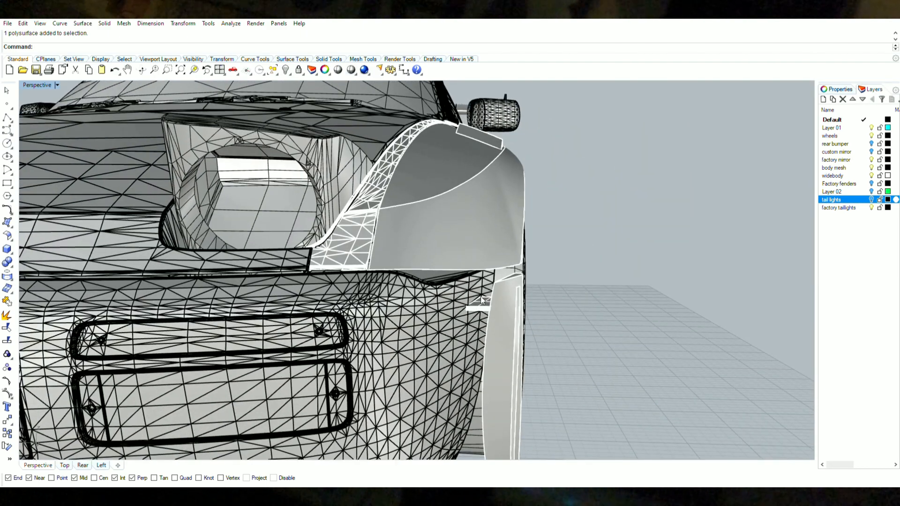
scroll(487, 300, "up", 5)
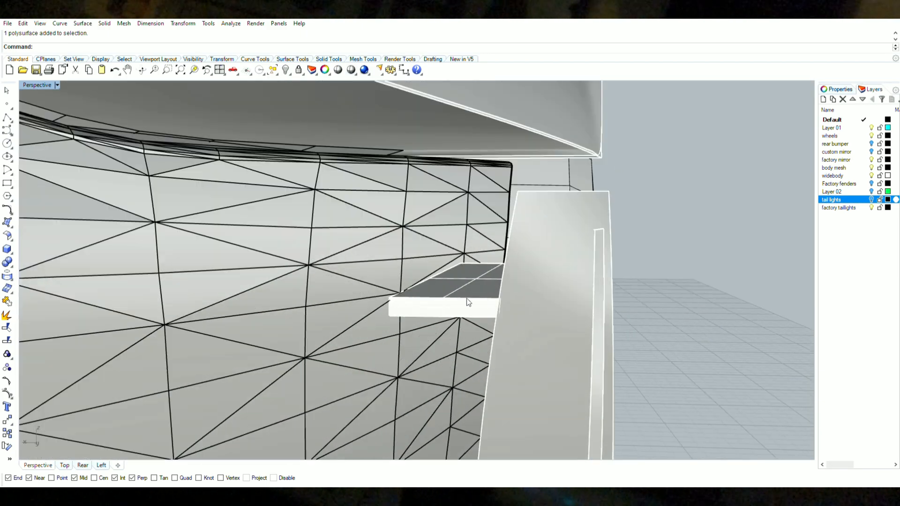
- Inspect the mounting bracket on the side skirt's upright panel ahead of the rear wheel
scroll(517, 289, "down", 4)
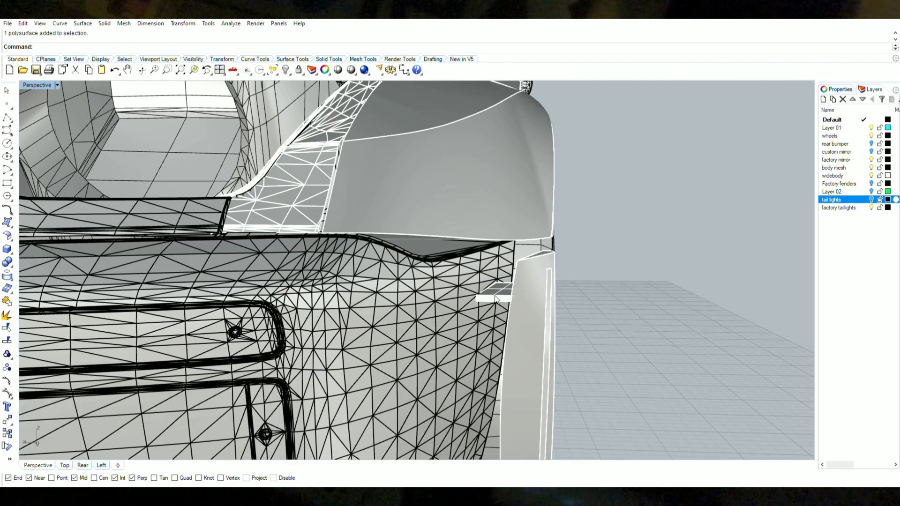
right_click_drag(572, 305, 225, 304)
scroll(384, 298, "down", 3)
right_click_drag(711, 231, 593, 218)
scroll(540, 352, "up", 3)
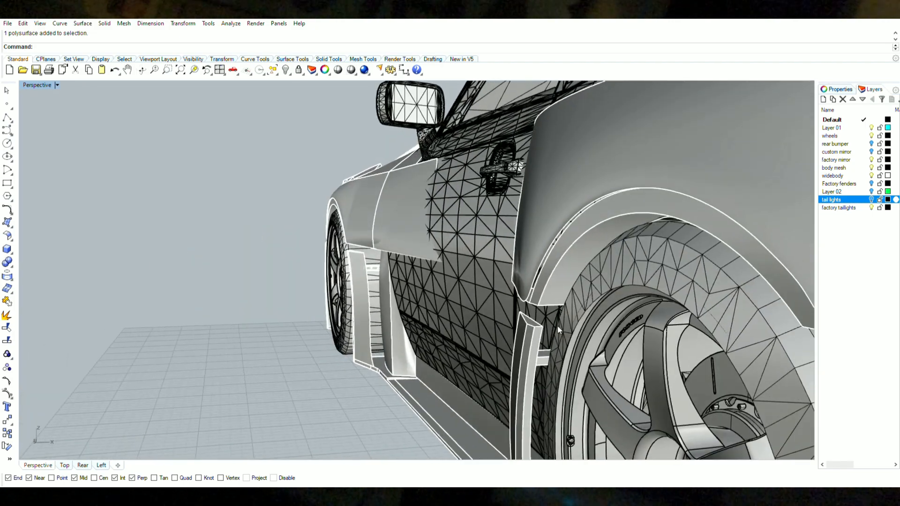
scroll(533, 359, "down", 5)
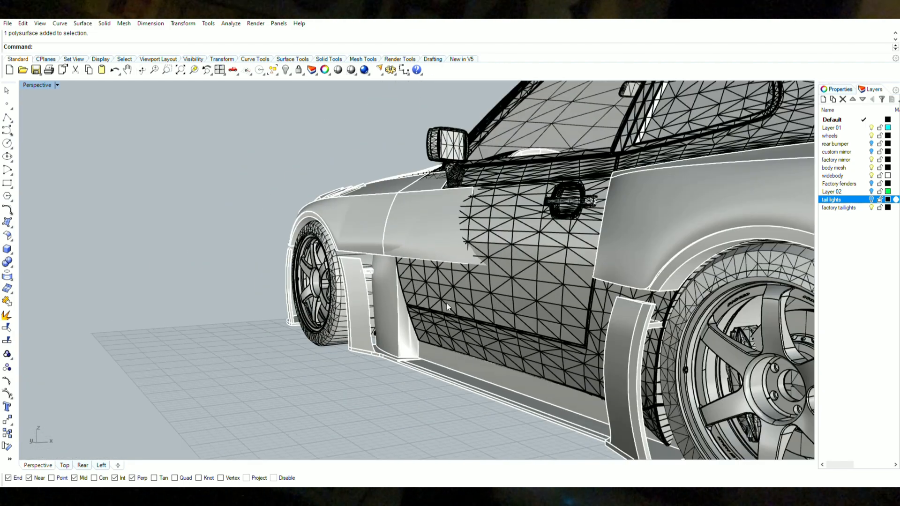
- Examine the rear of the car around the rear fenders, bumper area and diffuser fins
right_click_drag(446, 307, 638, 316)
right_click_drag(551, 308, 357, 301)
scroll(524, 290, "up", 8)
scroll(305, 277, "down", 4)
scroll(304, 277, "down", 3)
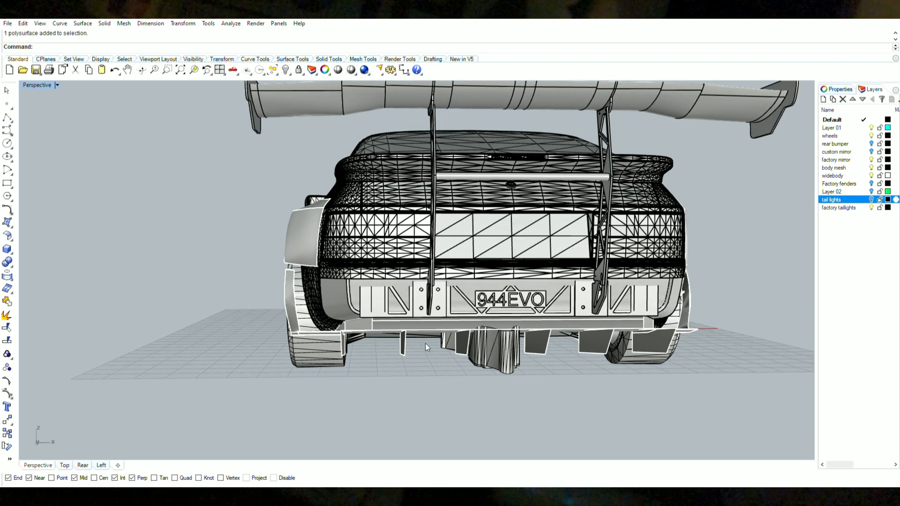
right_click_drag(424, 358, 501, 356)
- Review the complete widebody kit on the whole car from the side, front corner and rear quarter
scroll(501, 355, "down", 5)
right_click_drag(445, 360, 382, 368)
scroll(382, 368, "up", 6)
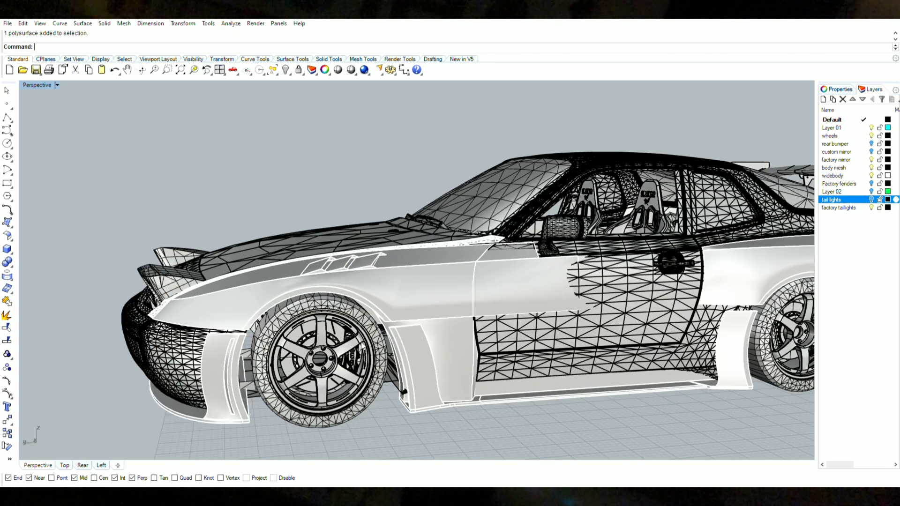
scroll(467, 358, "down", 2)
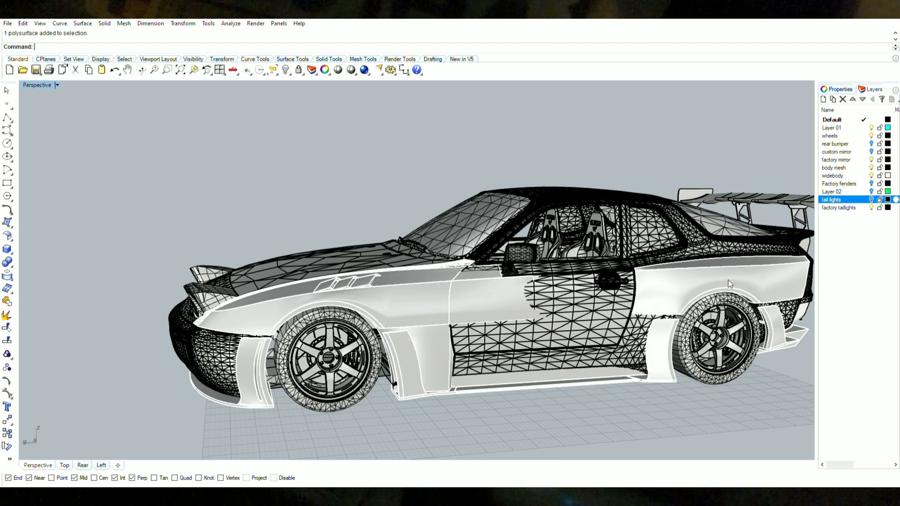
right_click_drag(597, 324, 641, 325)
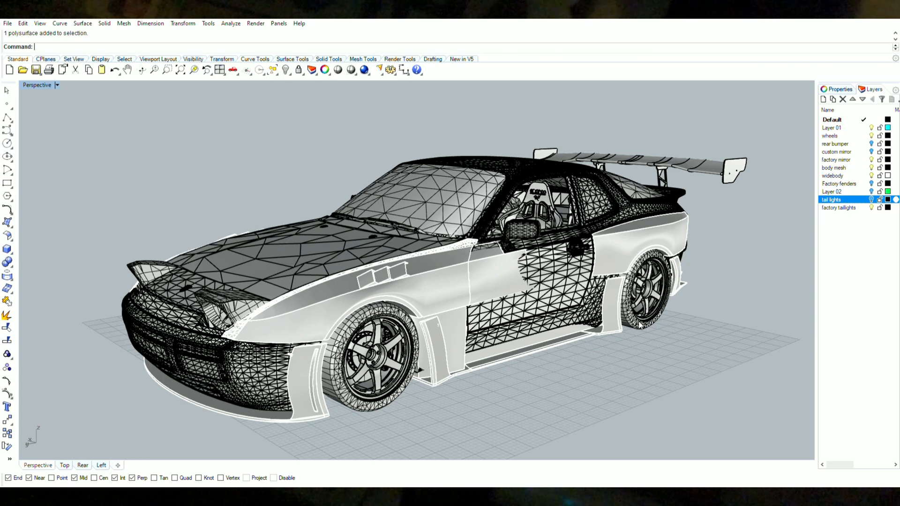
right_click_drag(501, 372, 512, 379)
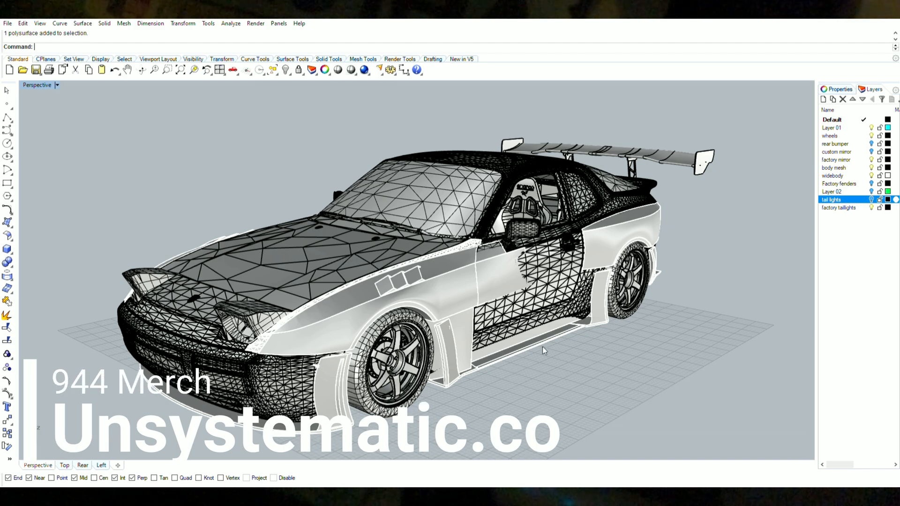
right_click_drag(570, 310, 393, 310)
scroll(411, 302, "down", 4)
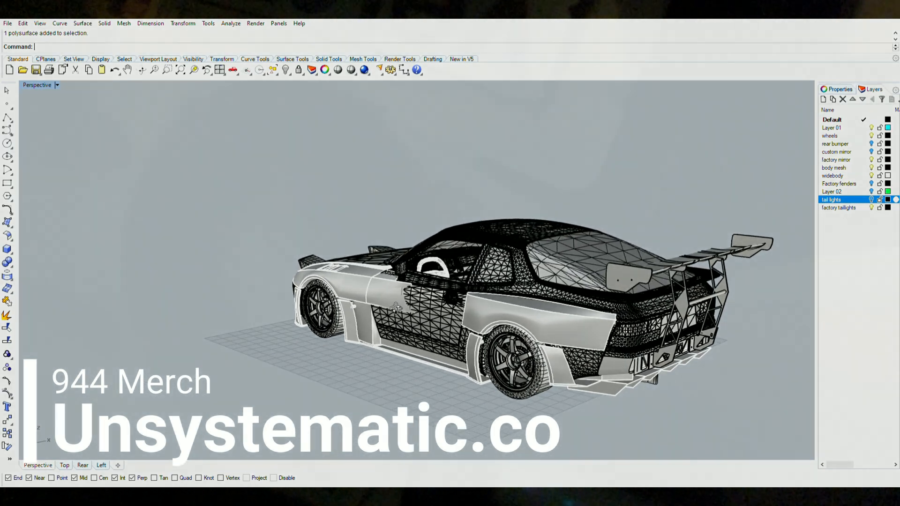